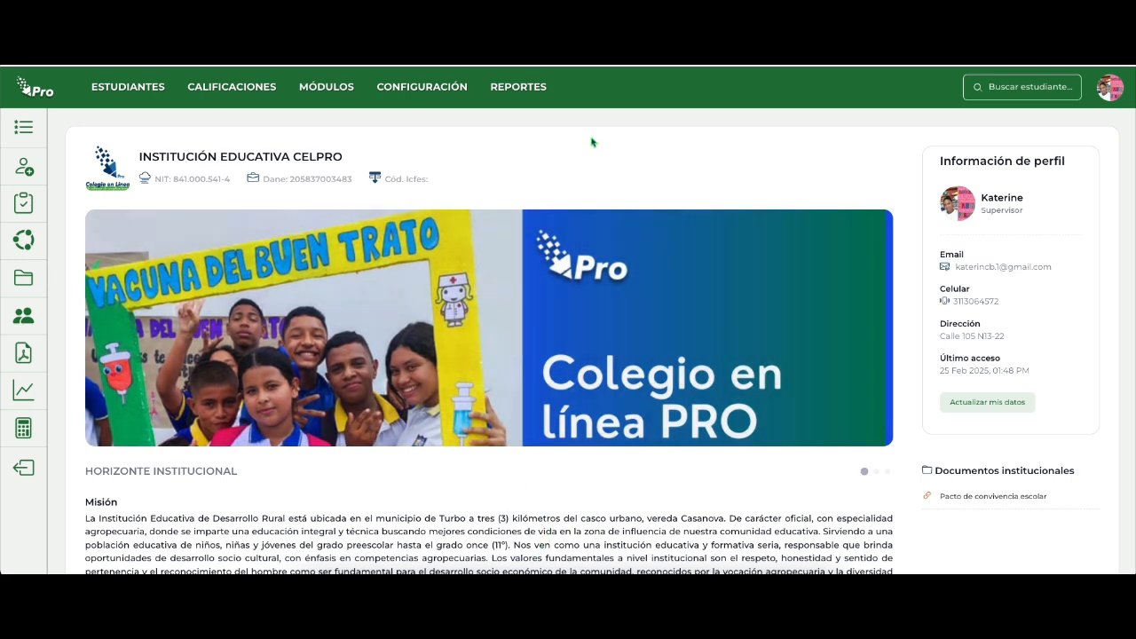
Start a new record in the Inclusión (dx) module and select the student by their ID number.
click(340, 85)
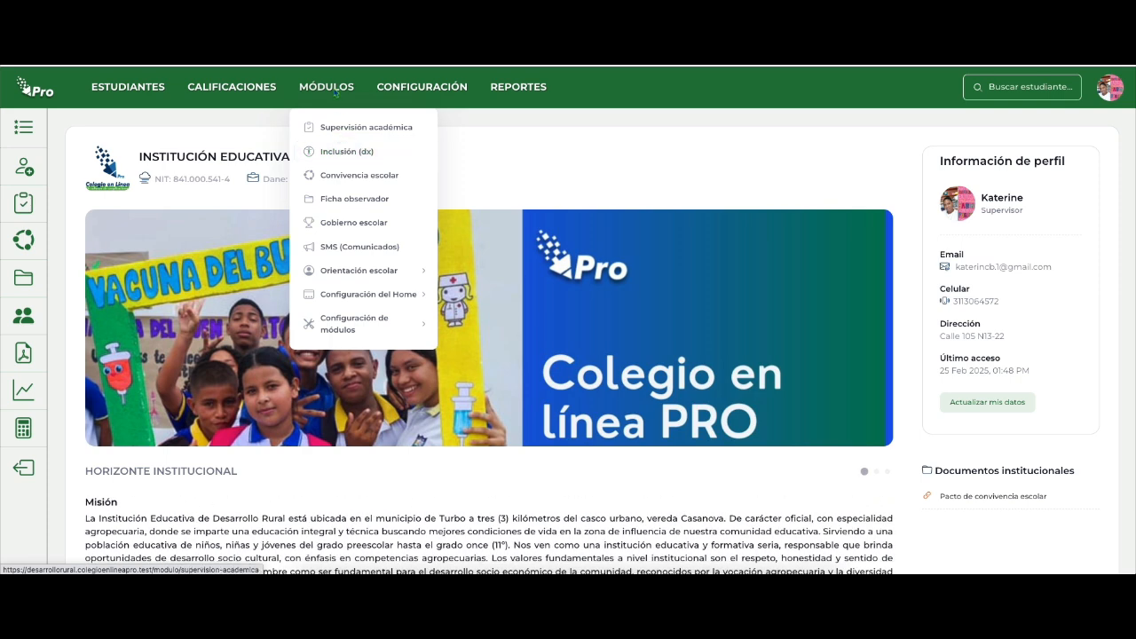
click(344, 156)
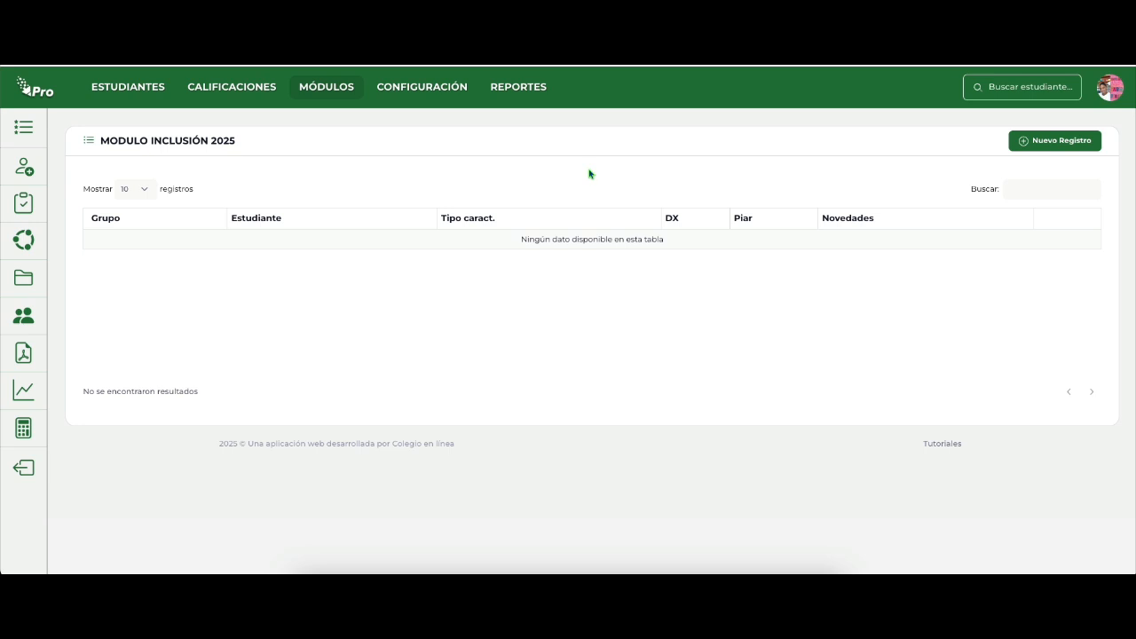
click(1055, 144)
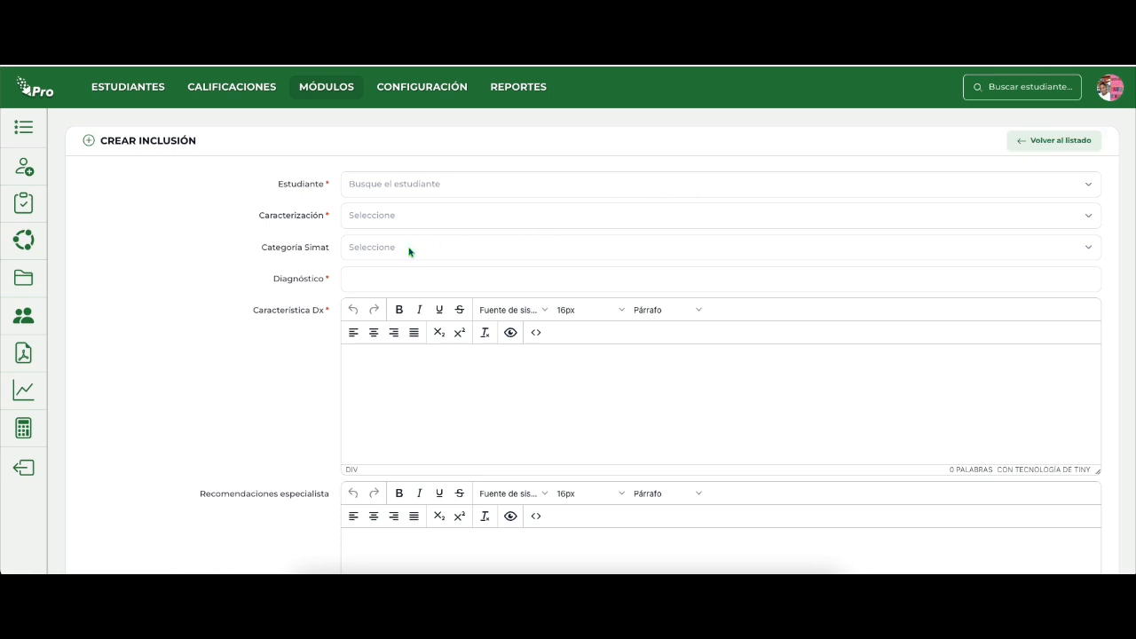
click(371, 185)
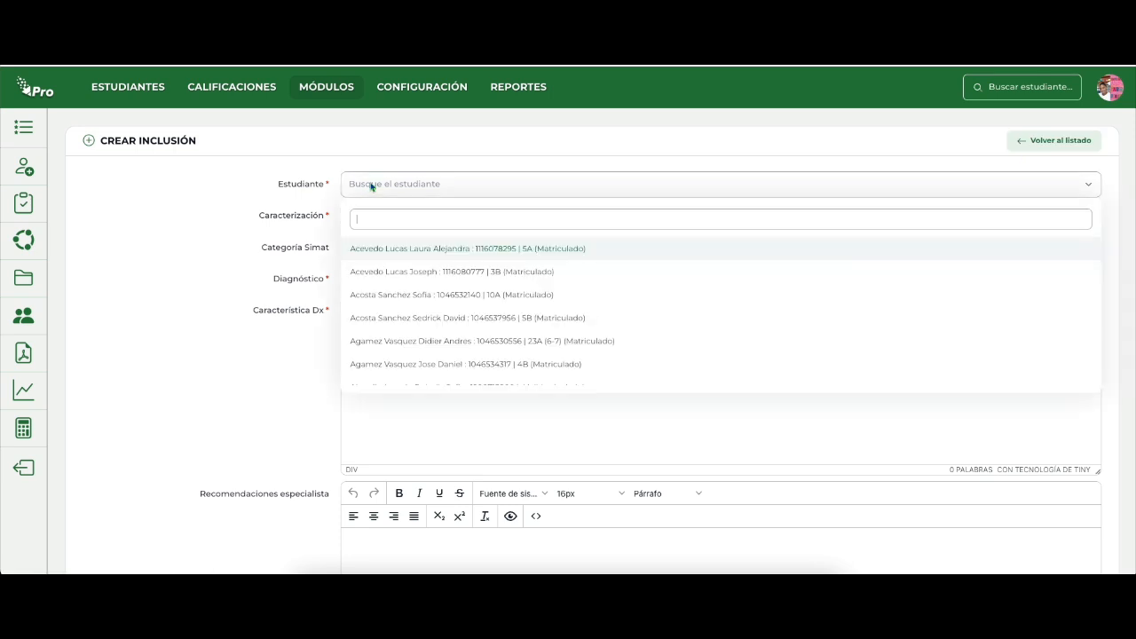
key(ctrl+v)
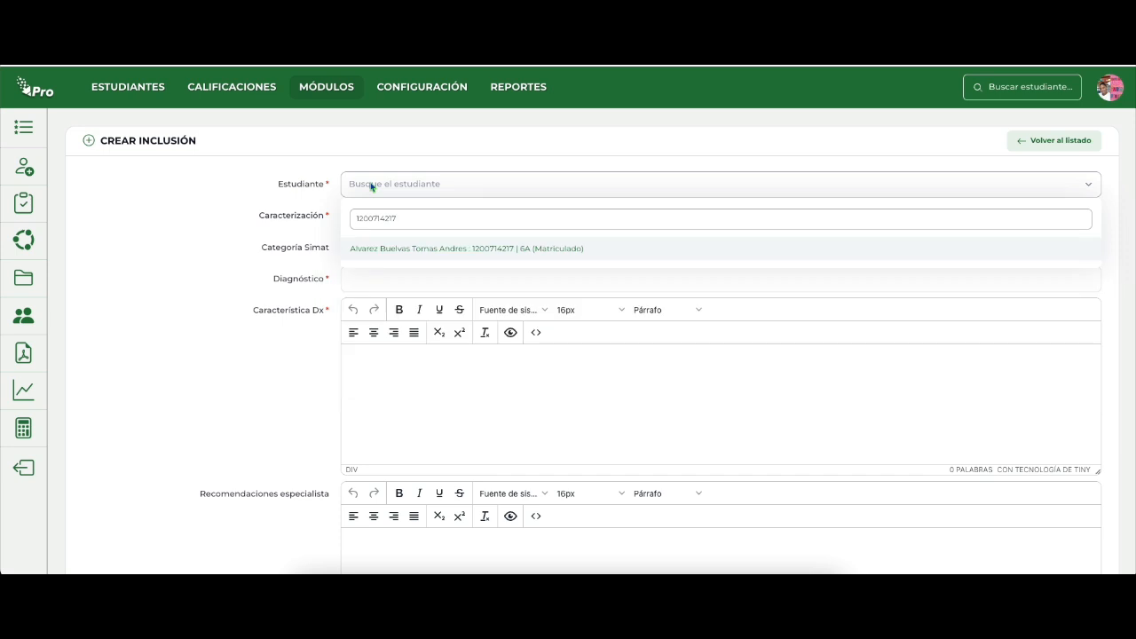
click(392, 250)
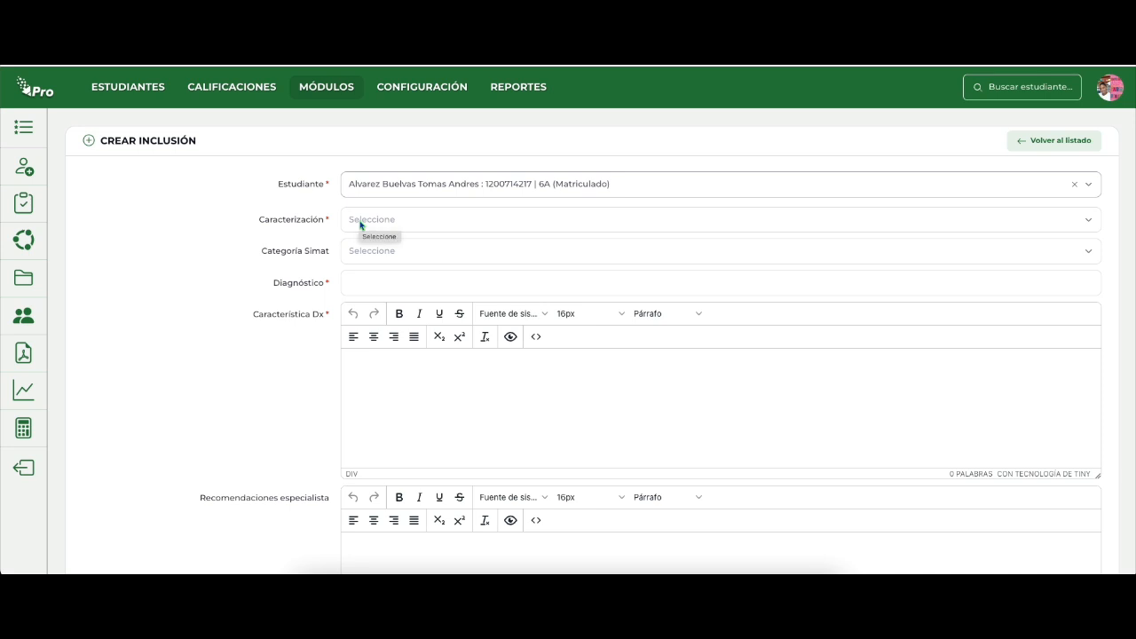
Set Caracterización to Discapacidad and Categoría Simat to Trastorno del espectro autista.
click(360, 225)
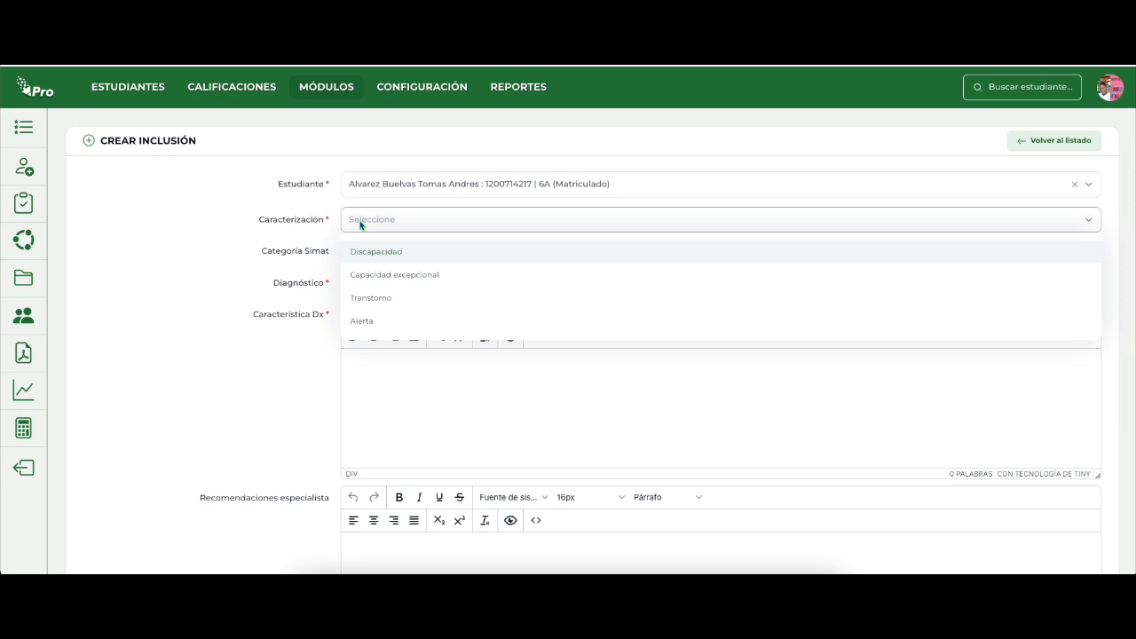
click(364, 253)
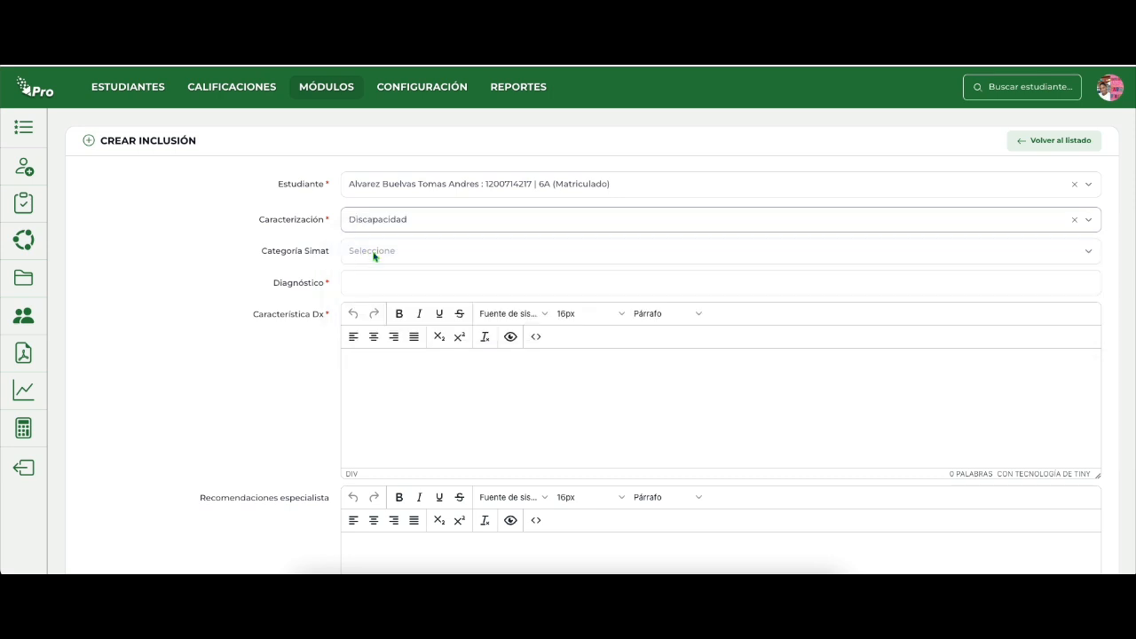
click(366, 254)
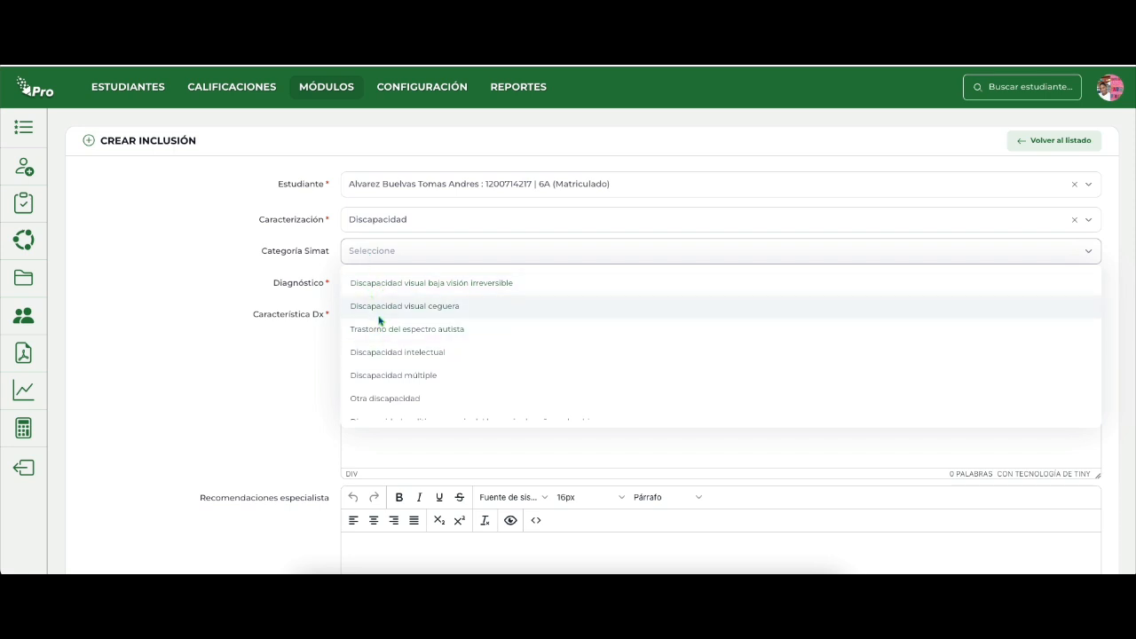
scroll(380, 326, down, 3)
scroll(380, 328, down, 2)
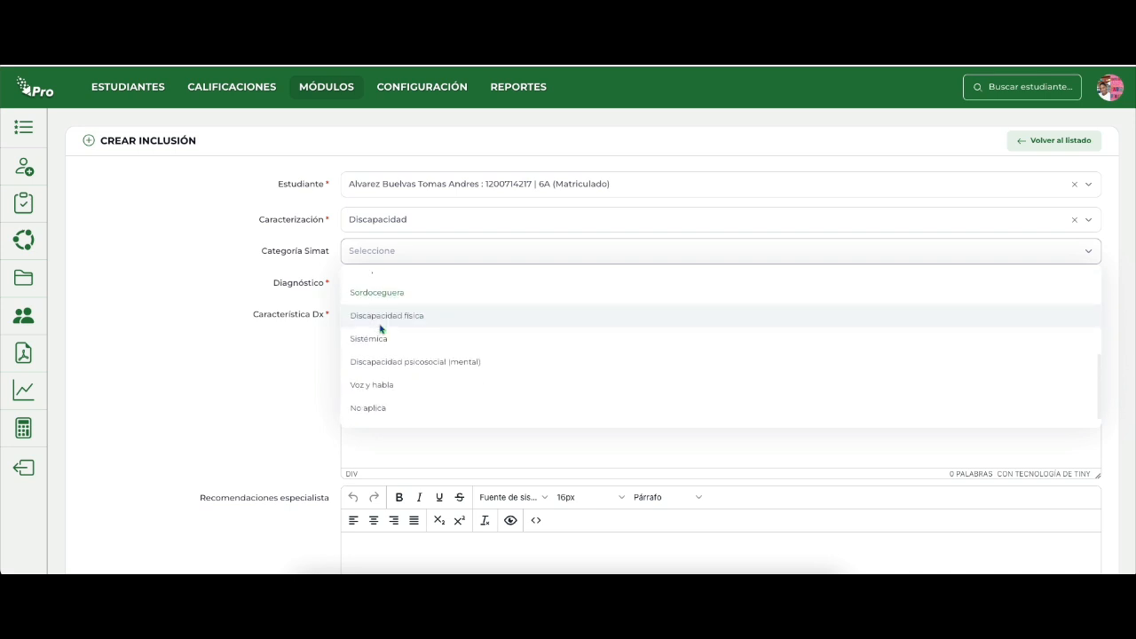
scroll(380, 328, up, 5)
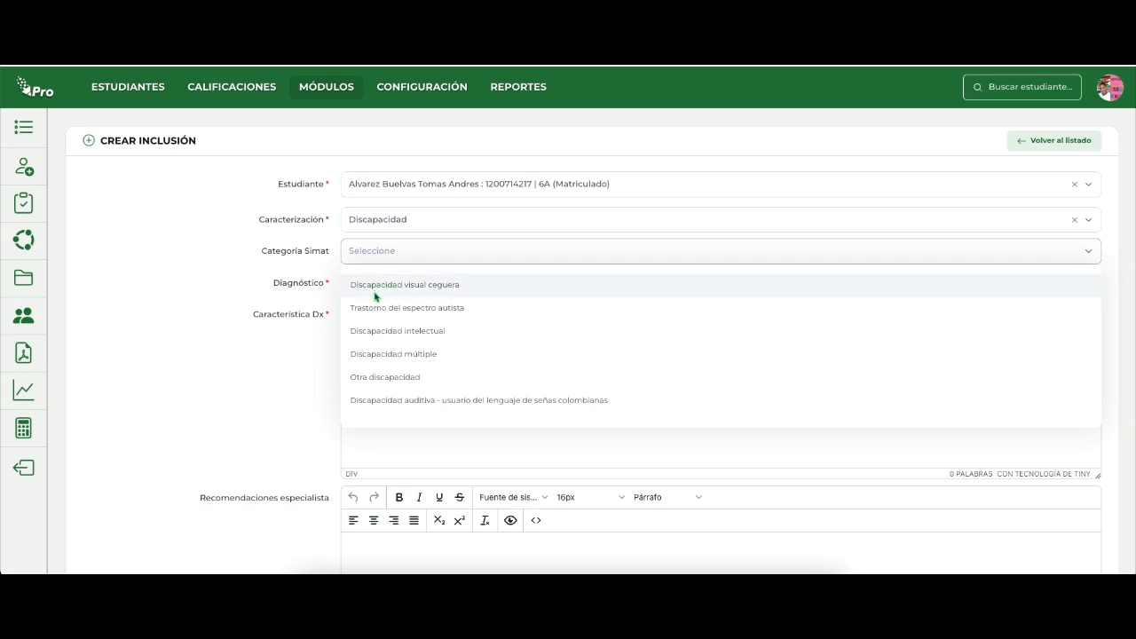
scroll(383, 331, up, 1)
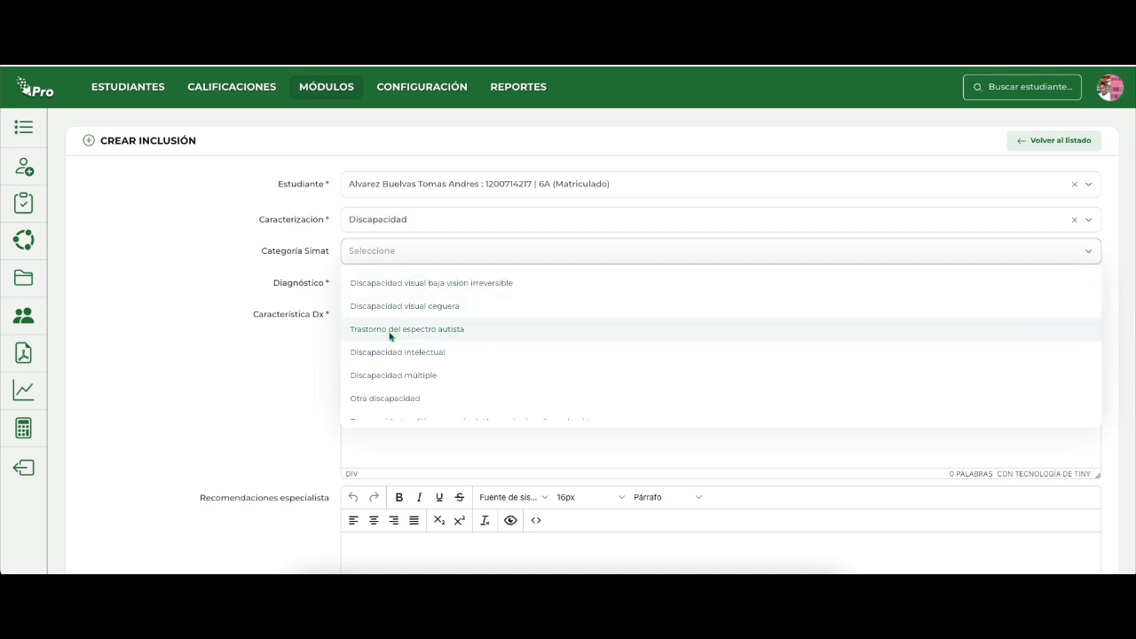
click(382, 331)
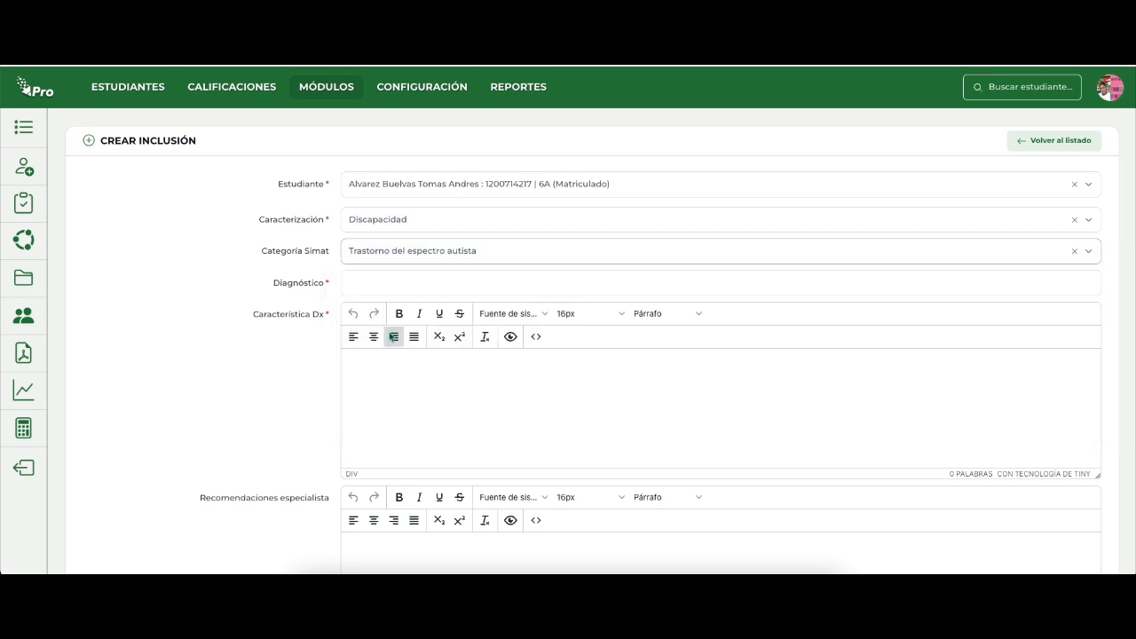
Enter "TEA, TDHA DISCAPACIDAD INTELECTUAL" as the Diagnóstico.
click(378, 287)
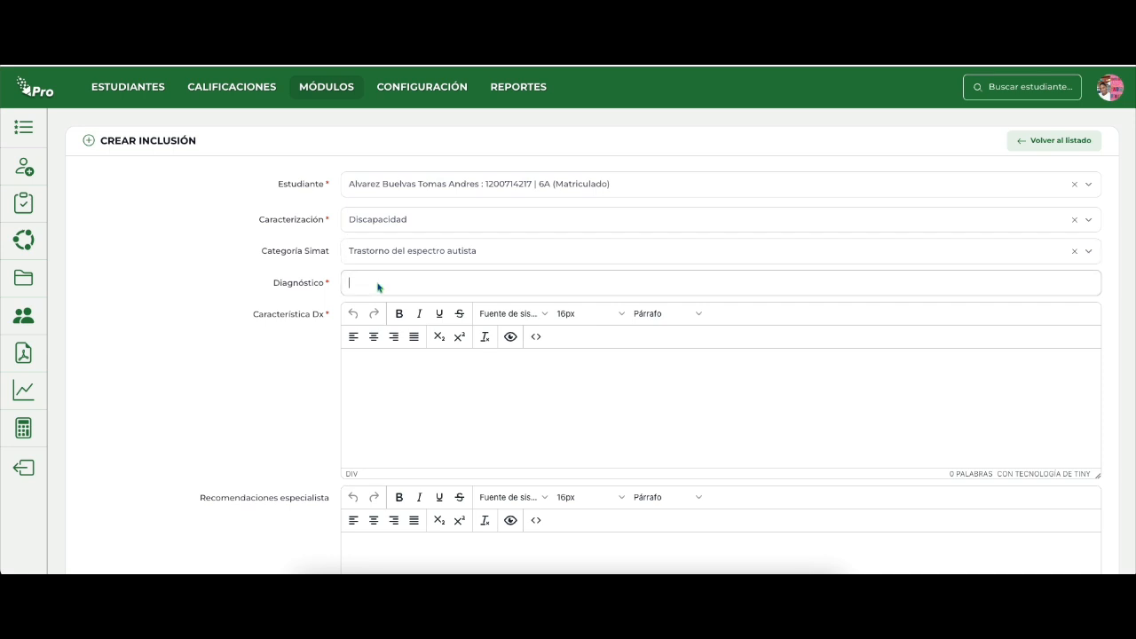
text(TEA, TDHA)
text(DISCAPACIS)
key(BackSpace)
text(DAD INTELECTUAL)
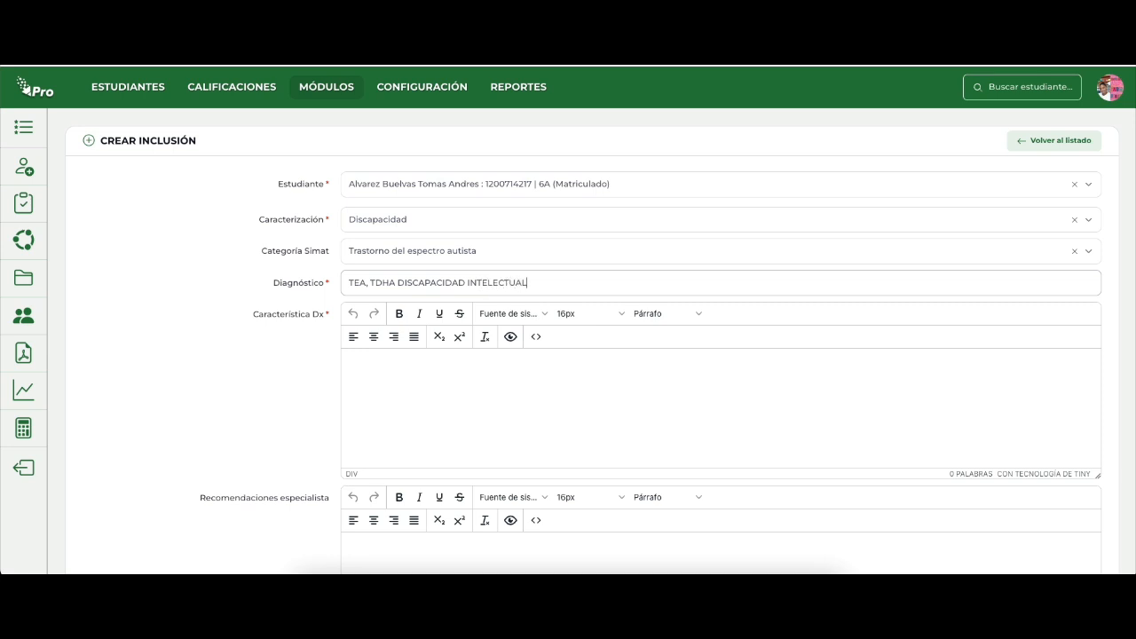
Enter "Paciente con capacidad intelectual de 42 lo que ubica en dentro del rango de retarso mental moderado." as the Característica Dx.
click(372, 370)
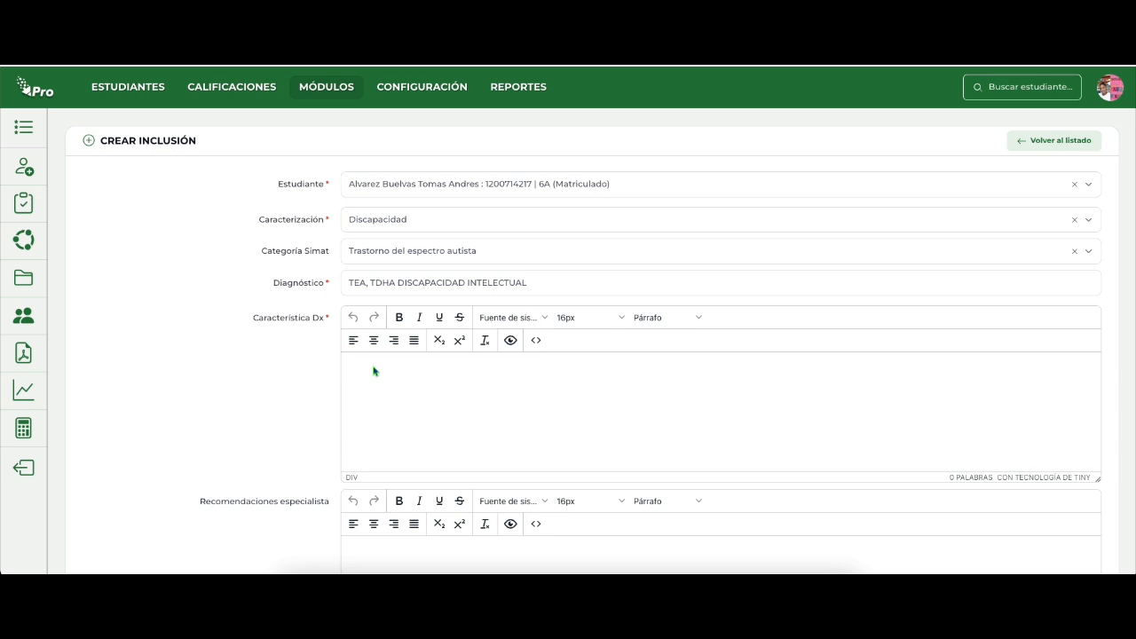
text(Paciente con capacidad intelectiua)
key(BackSpace)
key(BackSpace)
key(BackSpace)
key(BackSpace)
text(tual de 42)
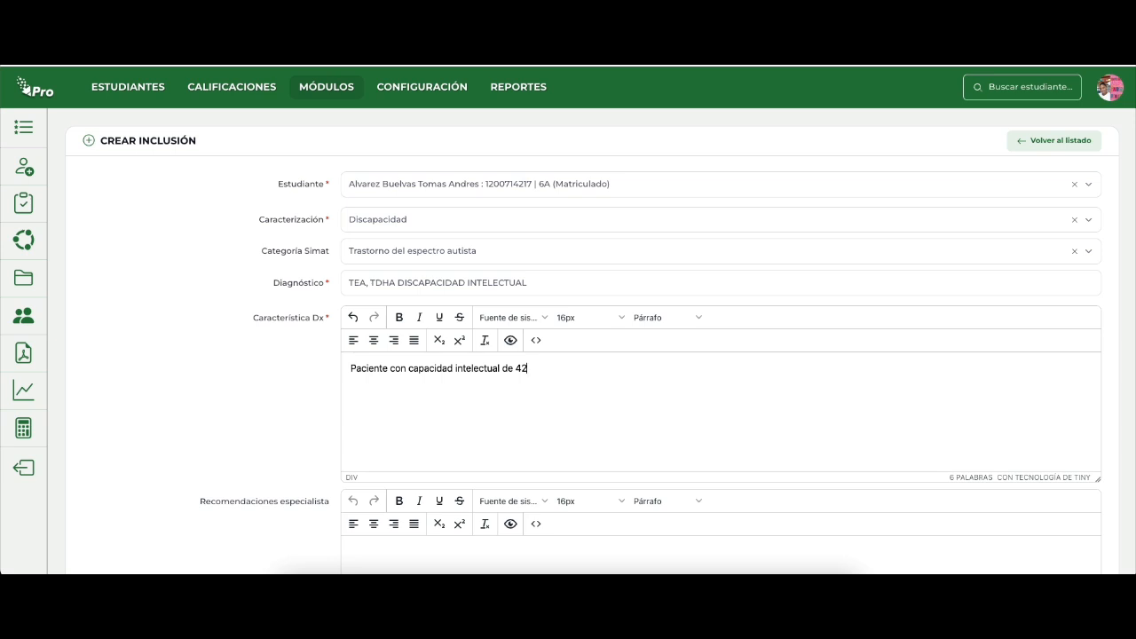
text( lo que ubica en dentro del rango)
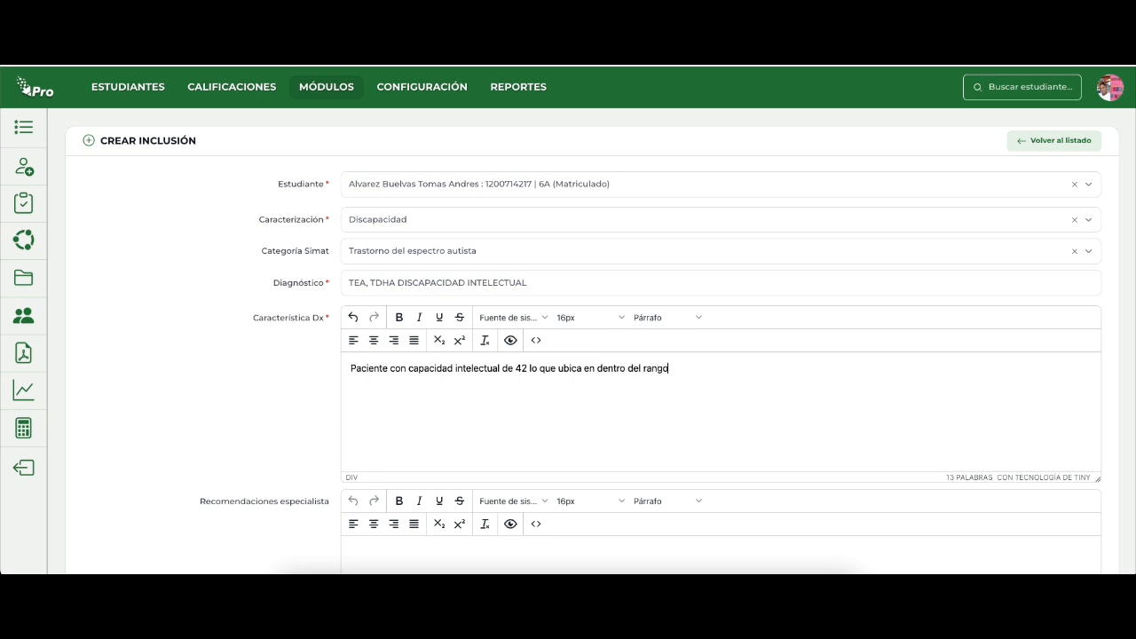
text( de)
text( retarsdoo mental moderado.)
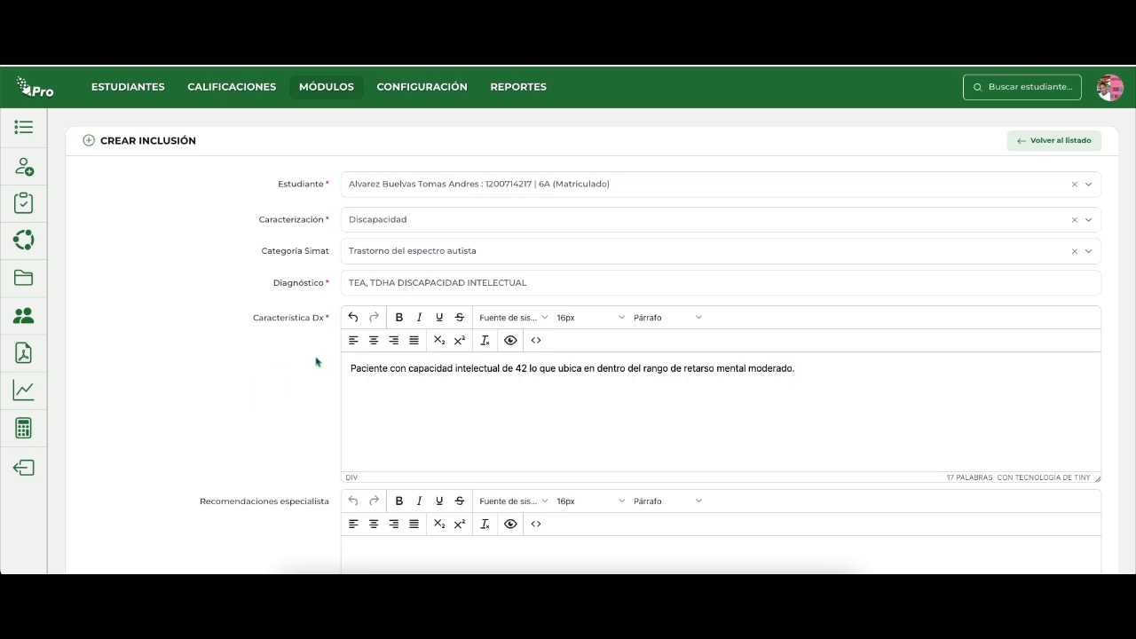
Write three lines under Recomendaciones especialista: "Ubicarlo en puestos de adelante", "Hablarle de frente" and "Repetir instrucciones".
scroll(363, 370, down, 1)
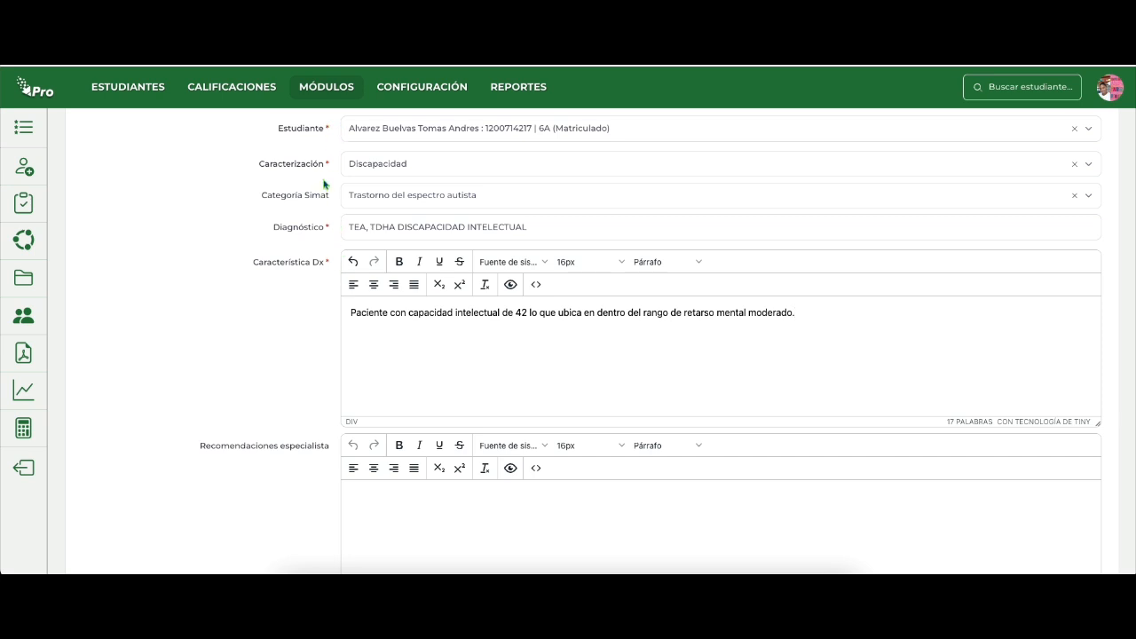
click(454, 369)
scroll(354, 468, down, 2)
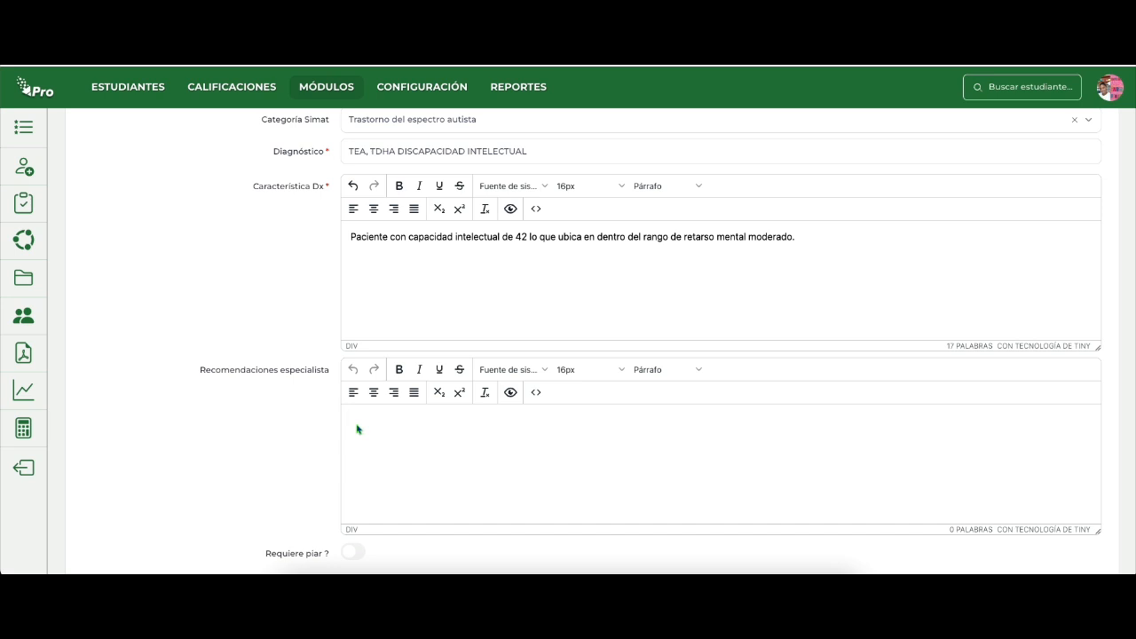
text(Ubicaro)
text(lo en puestos )
text(de adelante)
text(Hablarle de)
text( frente)
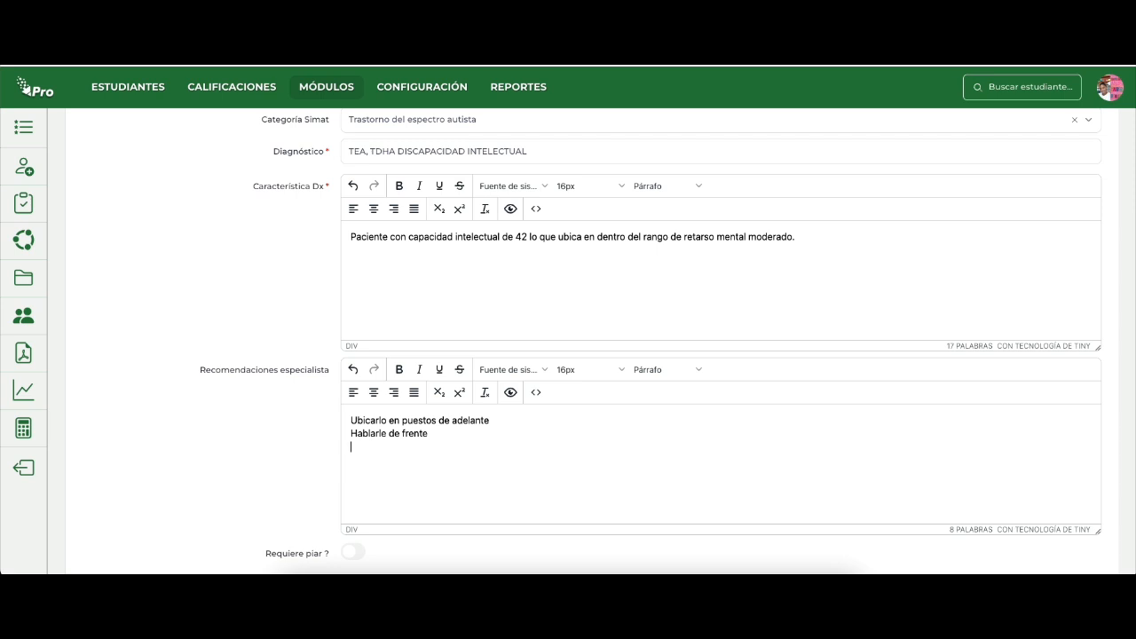
text(Repetir instrucciones)
Check the completed form, mark the student as requiring a PIAR and save the inclusion record.
scroll(336, 404, up, 1)
scroll(360, 418, down, 2)
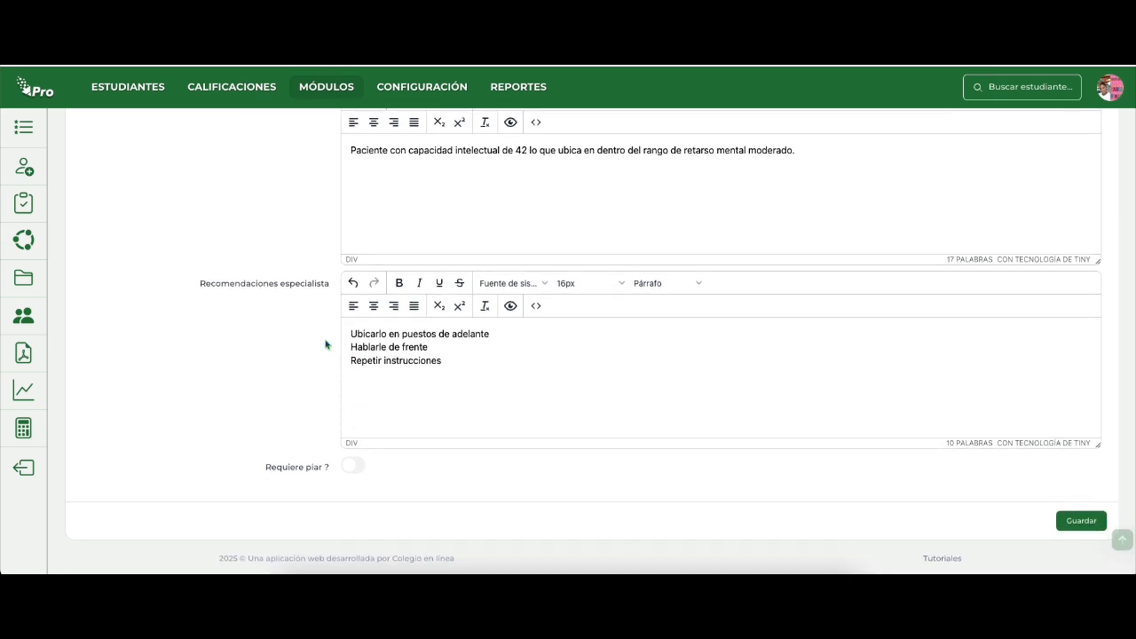
scroll(461, 323, up, 2)
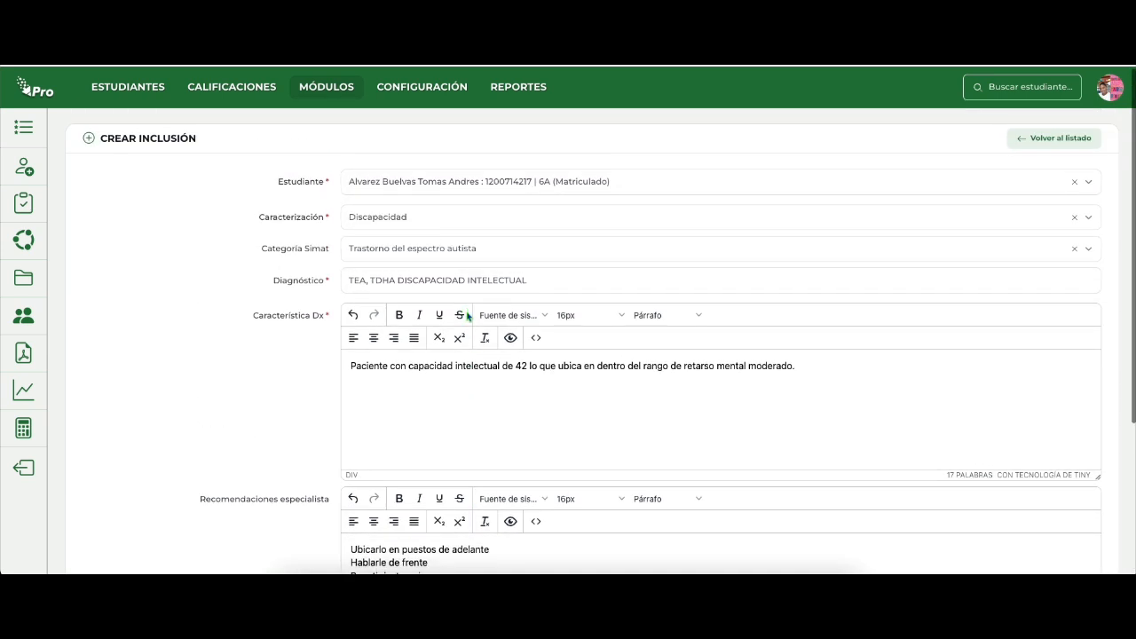
scroll(468, 316, down, 2)
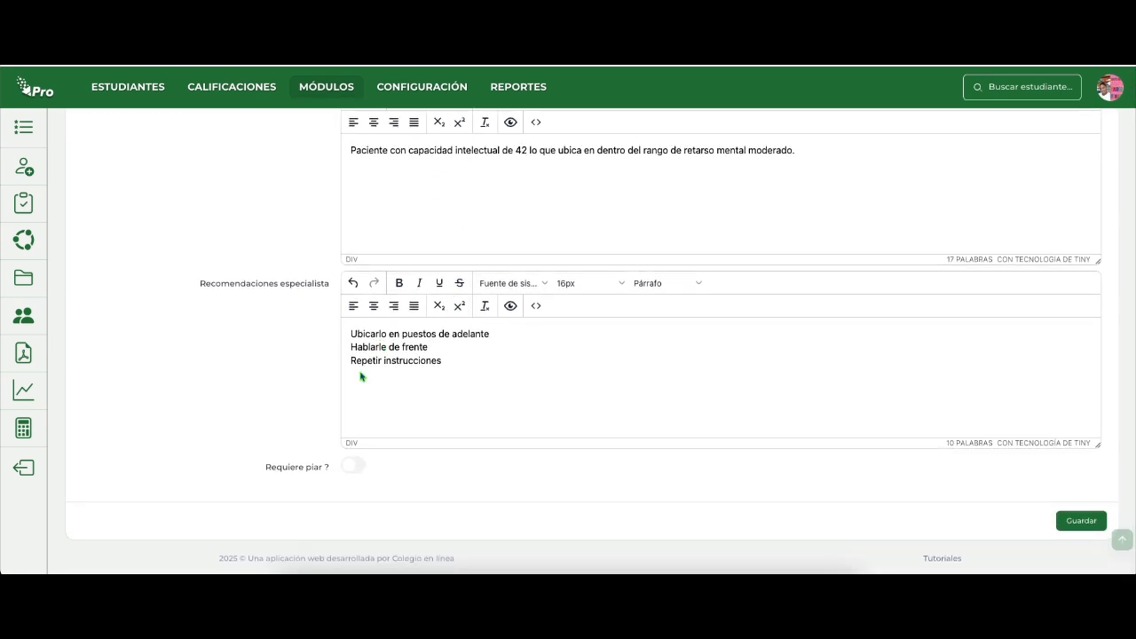
click(349, 467)
click(1080, 522)
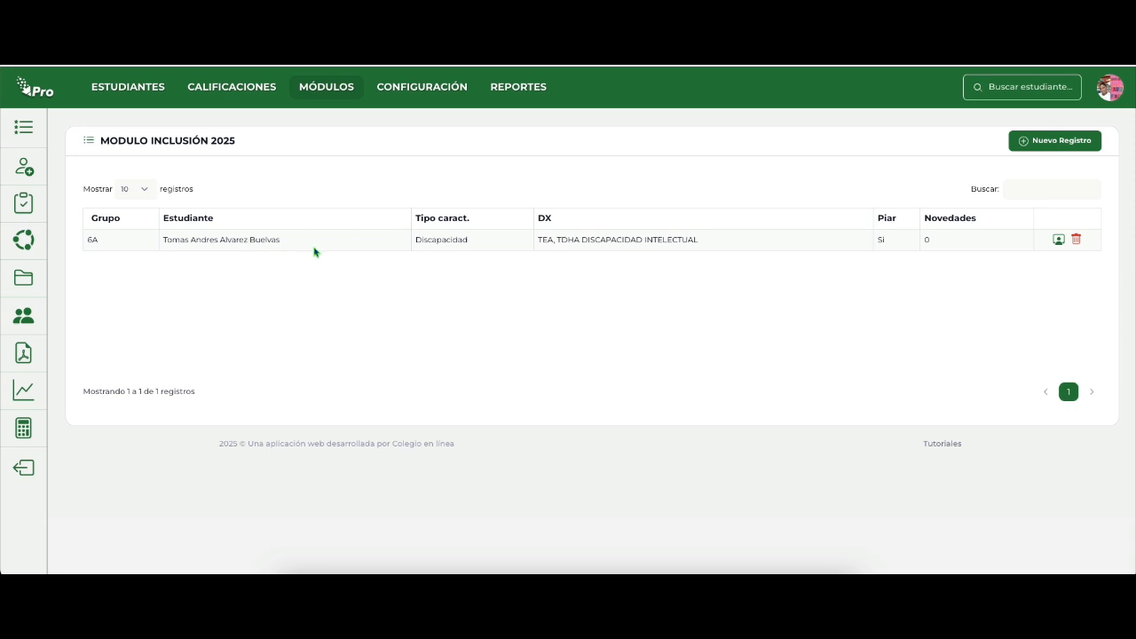
Open the management page of the saved inclusion record and review its Diagnóstico, PIAR and Seguimiento sections.
click(1059, 239)
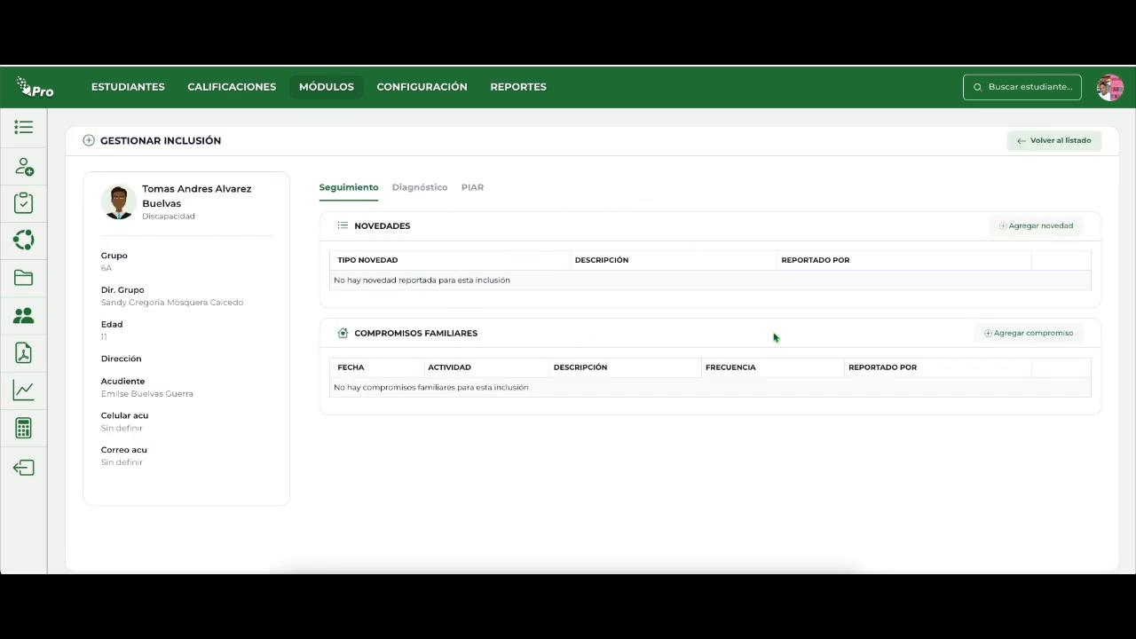
click(1053, 140)
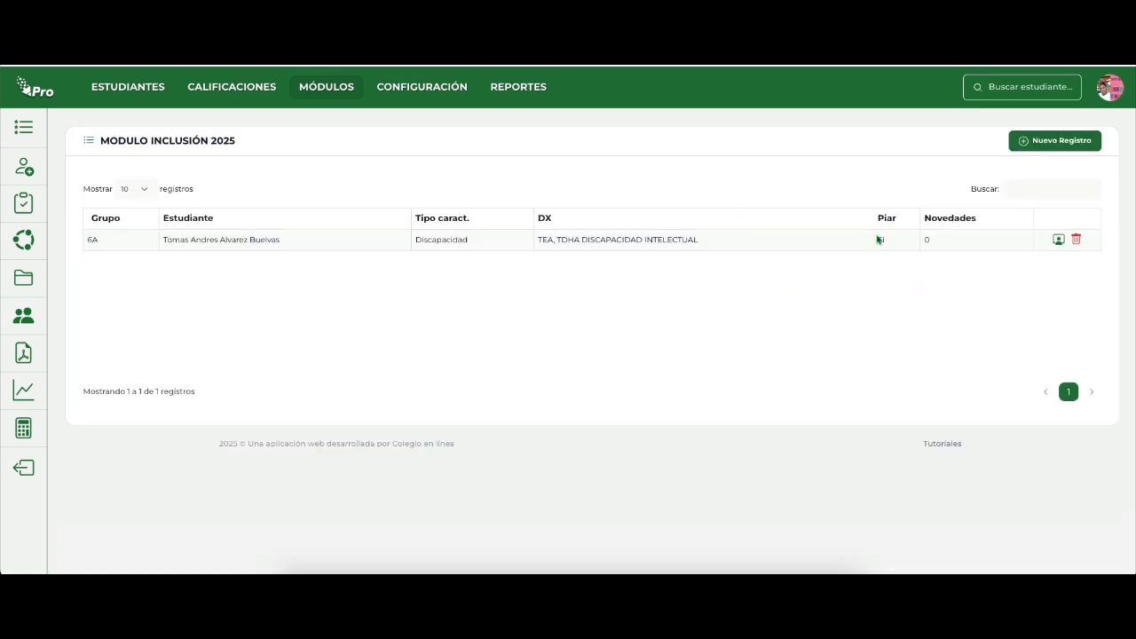
click(1059, 240)
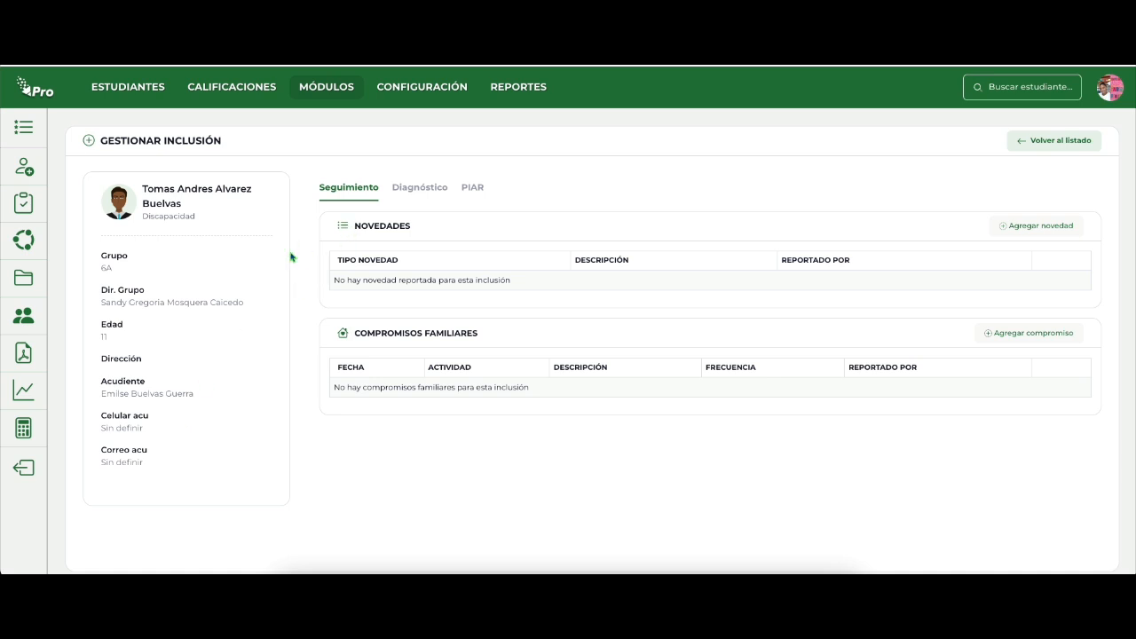
click(420, 189)
click(354, 188)
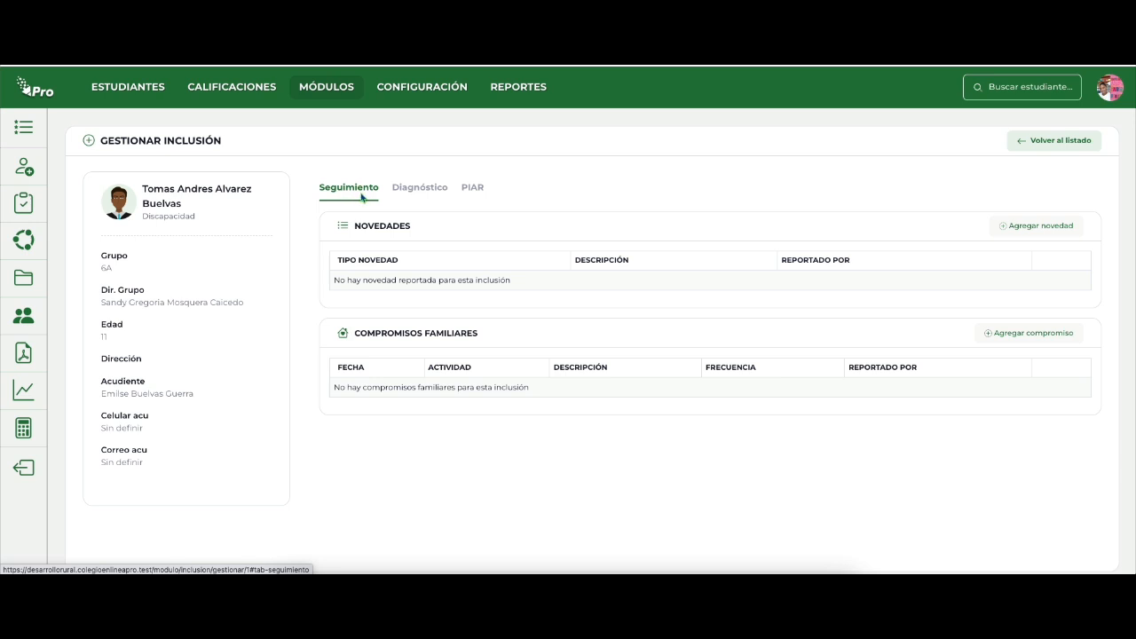
click(477, 195)
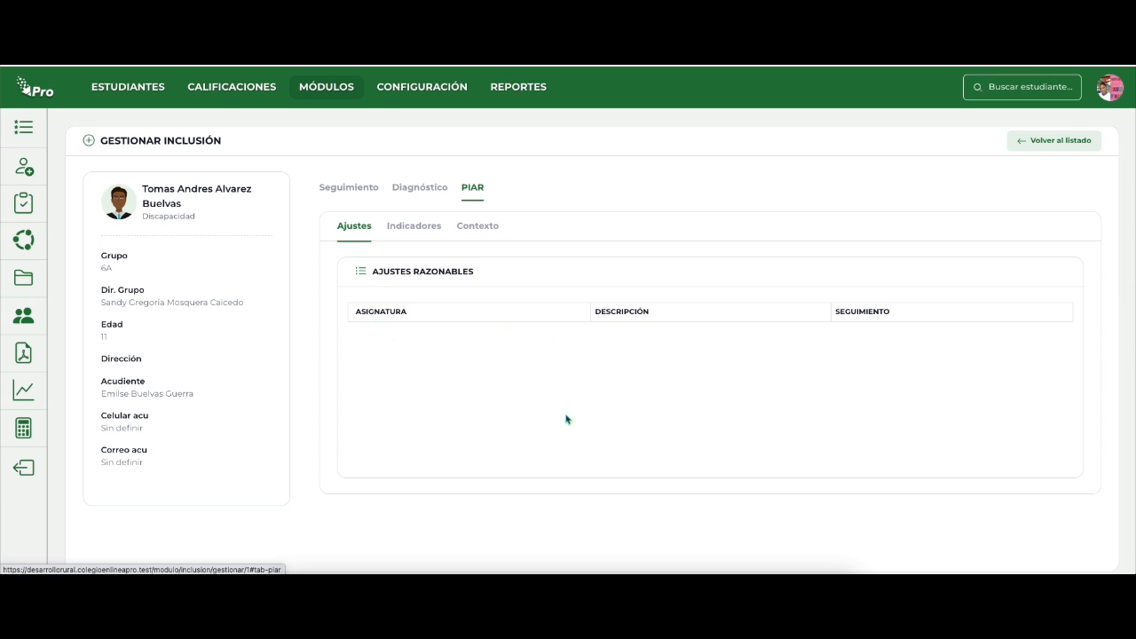
click(349, 189)
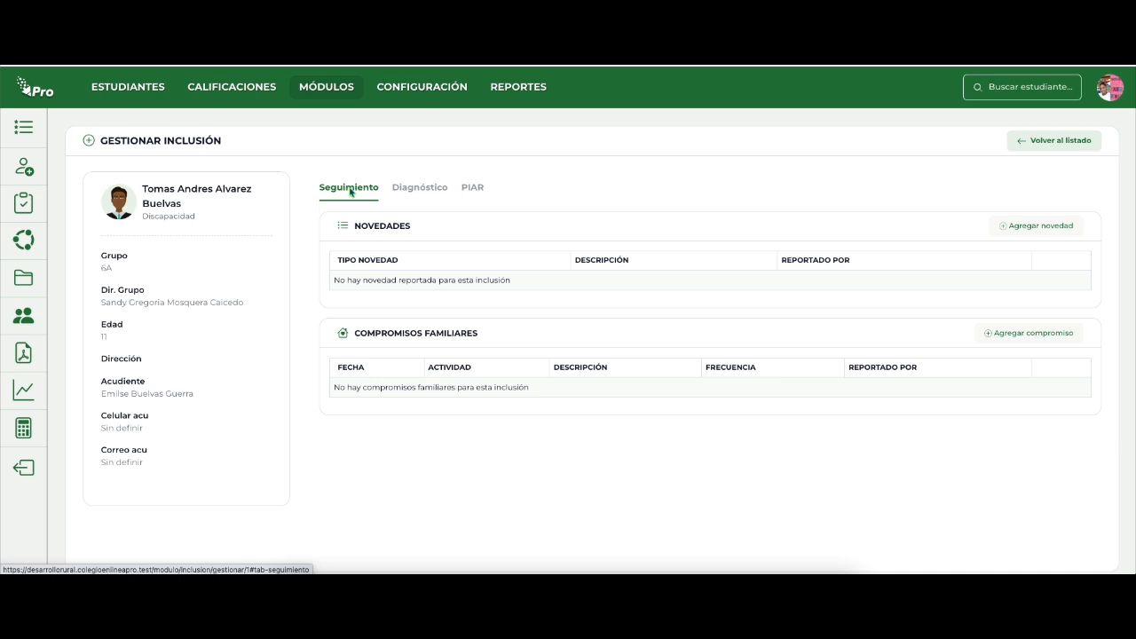
Start a new novedad in the student's Seguimiento section and set its Tipo de novedad to Seguimiento.
click(1029, 227)
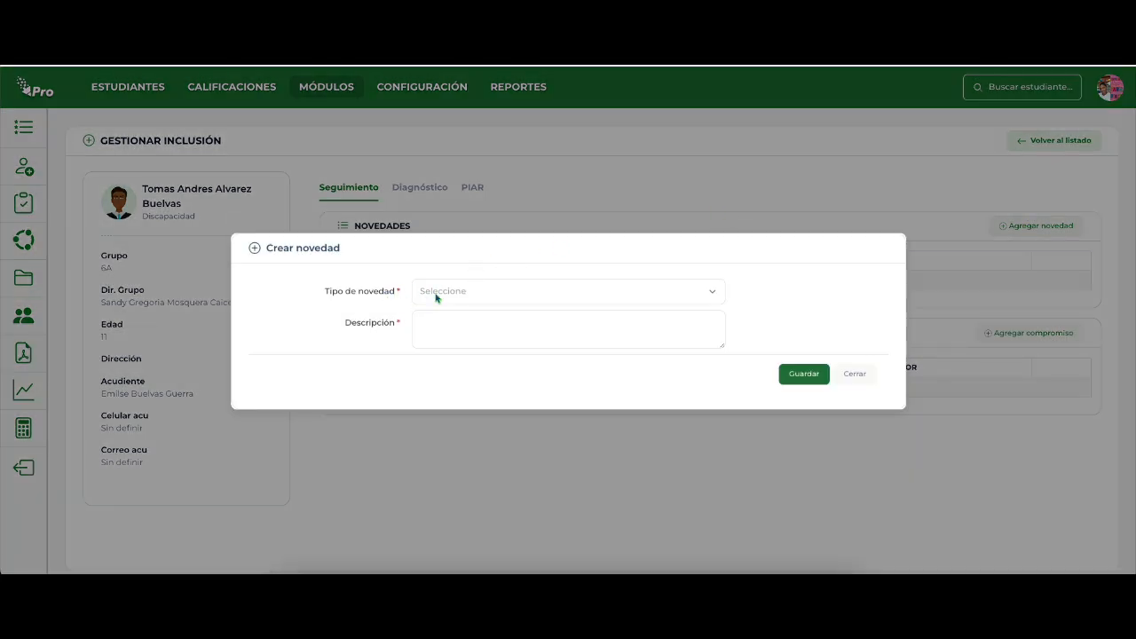
click(452, 295)
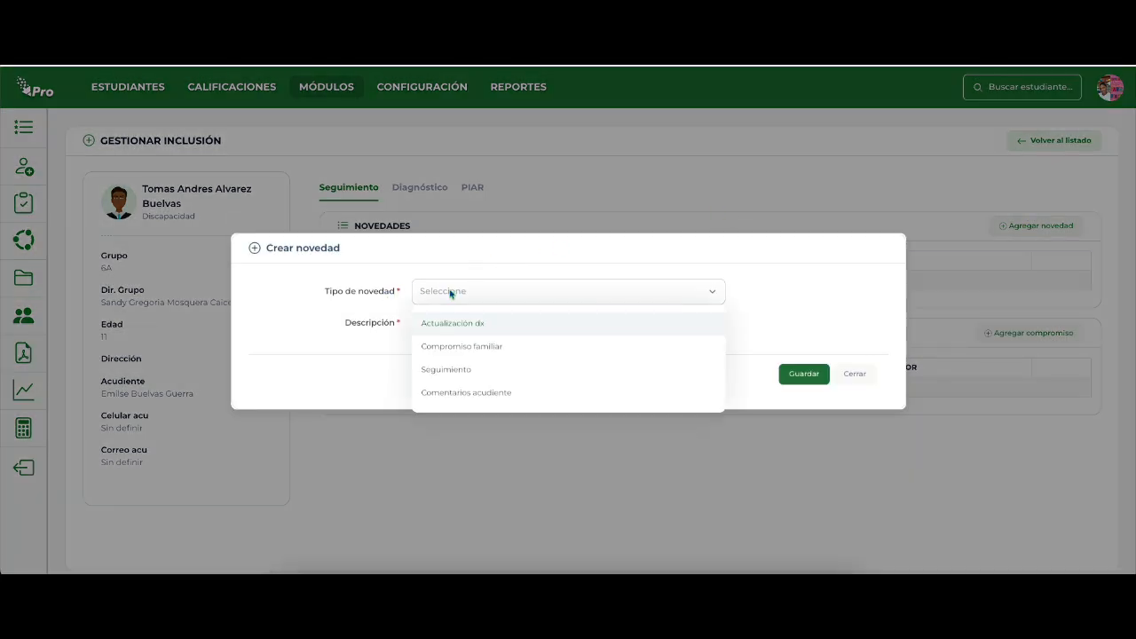
click(444, 369)
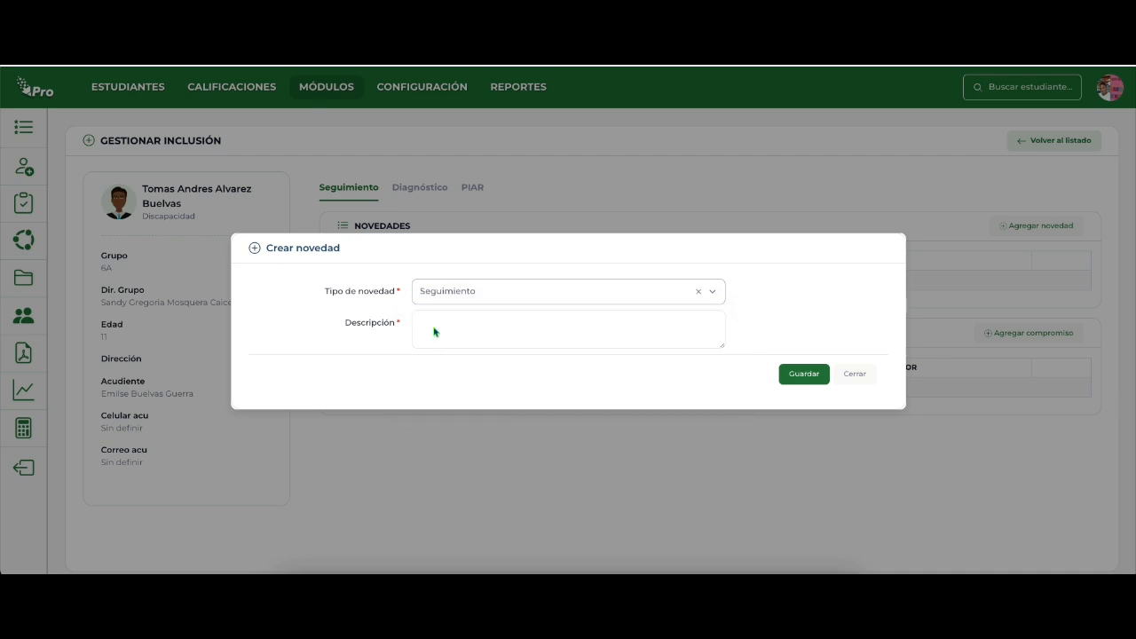
Begin the novedad's Descripción with "El estudiante no asiste a clases lo que frena su inclusión".
click(439, 327)
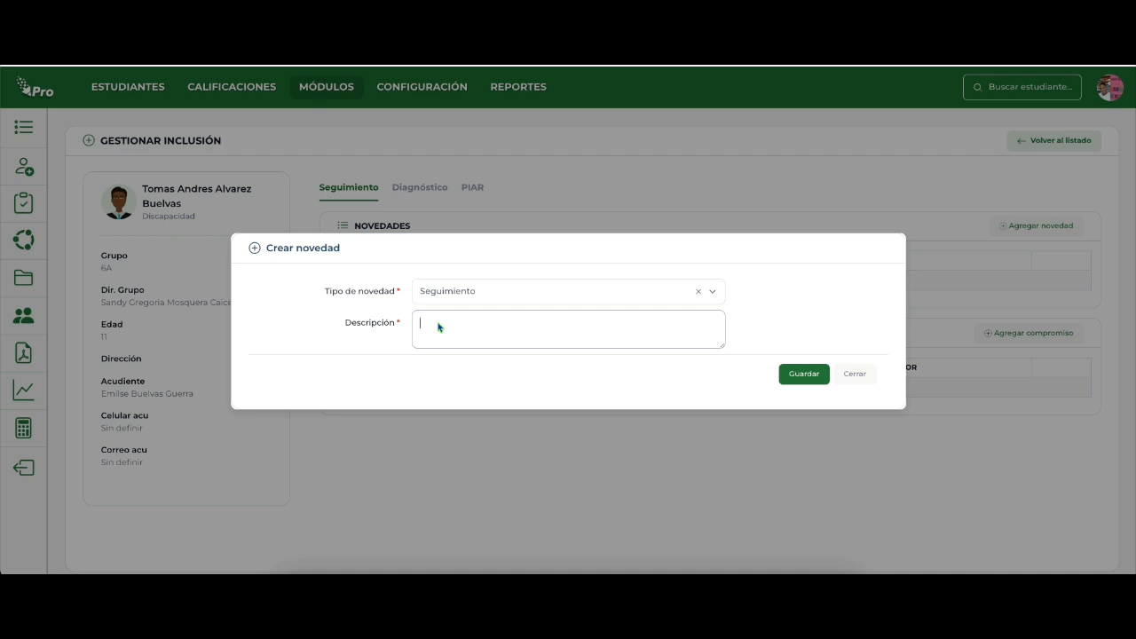
text(El estufiant)
key(BackSpace)
key(BackSpace)
key(BackSpace)
key(BackSpace)
key(BackSpace)
text(diante no asiste a cal)
text(se)
key(BackSpace)
key(BackSpace)
key(BackSpace)
text(lases lo que frent)
key(BackSpace)
text(a su)
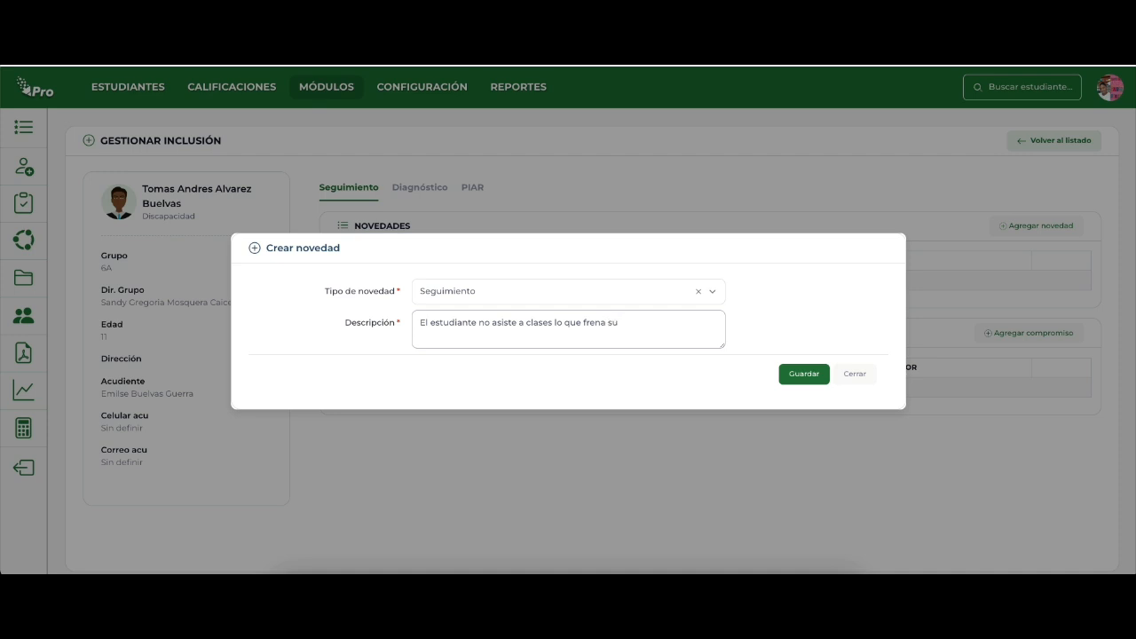
text( inclusio)
key(BackSpace)
text(ón, por tanto)
Complete the Descripción with ", por tanto, se citara al acudiente para establecer compromisos a nivel institucional." and save the novedad.
key(BackSpace)
key(BackSpace)
key(BackSpace)
text(nto, se citara al acue)
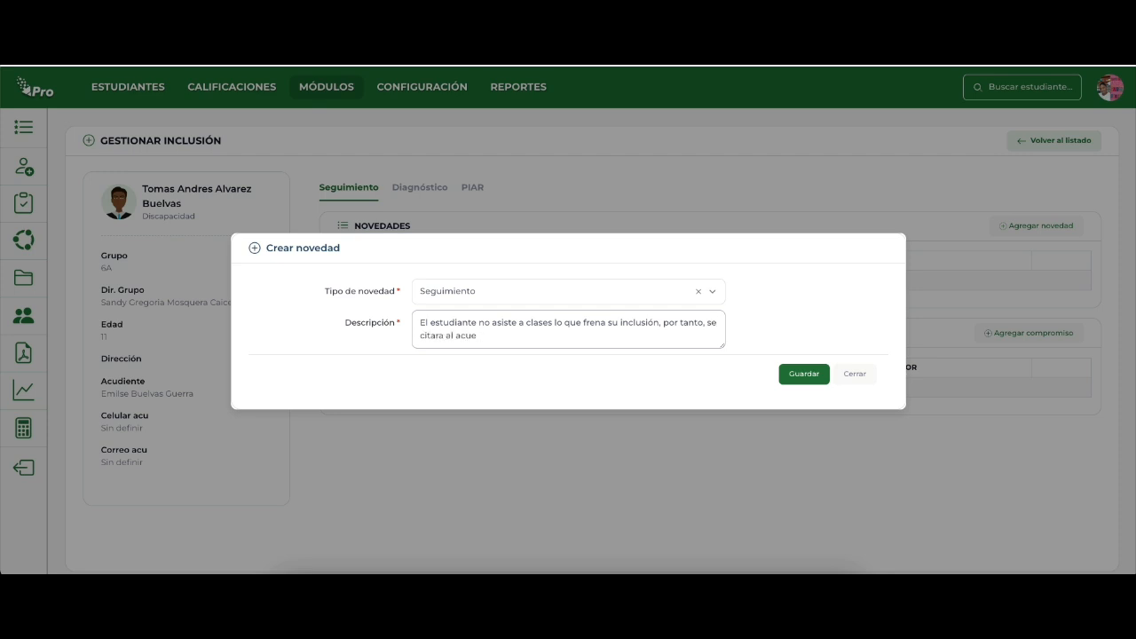
key(BackSpace)
text(diente para establecer compromisos)
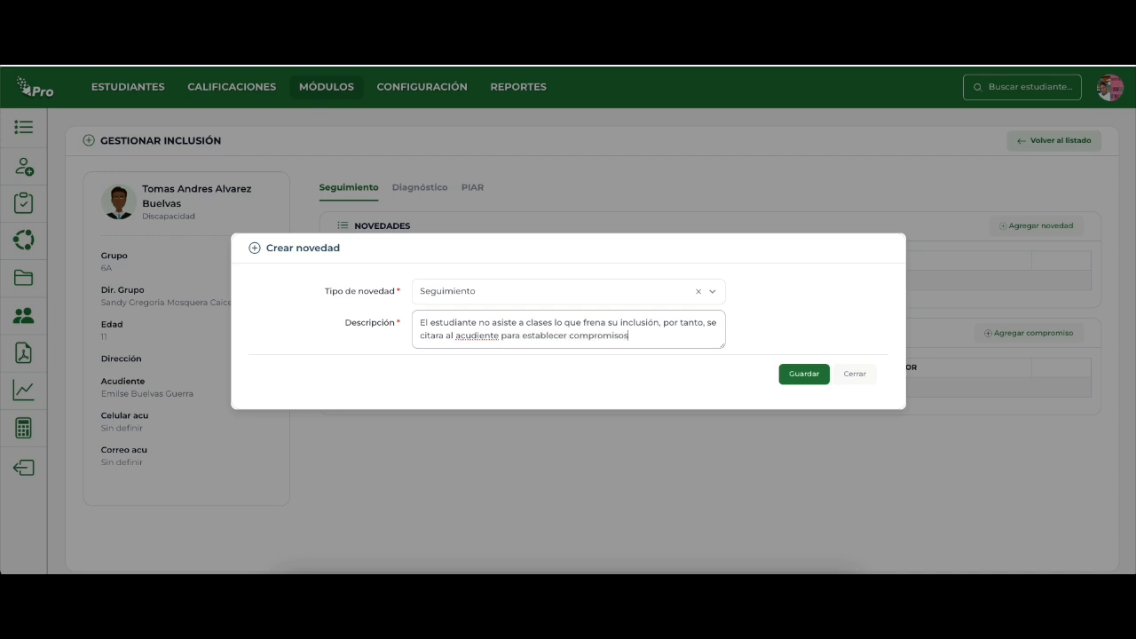
text( a nivel inst)
text(tiucional)
key(BackSpace)
text(t)
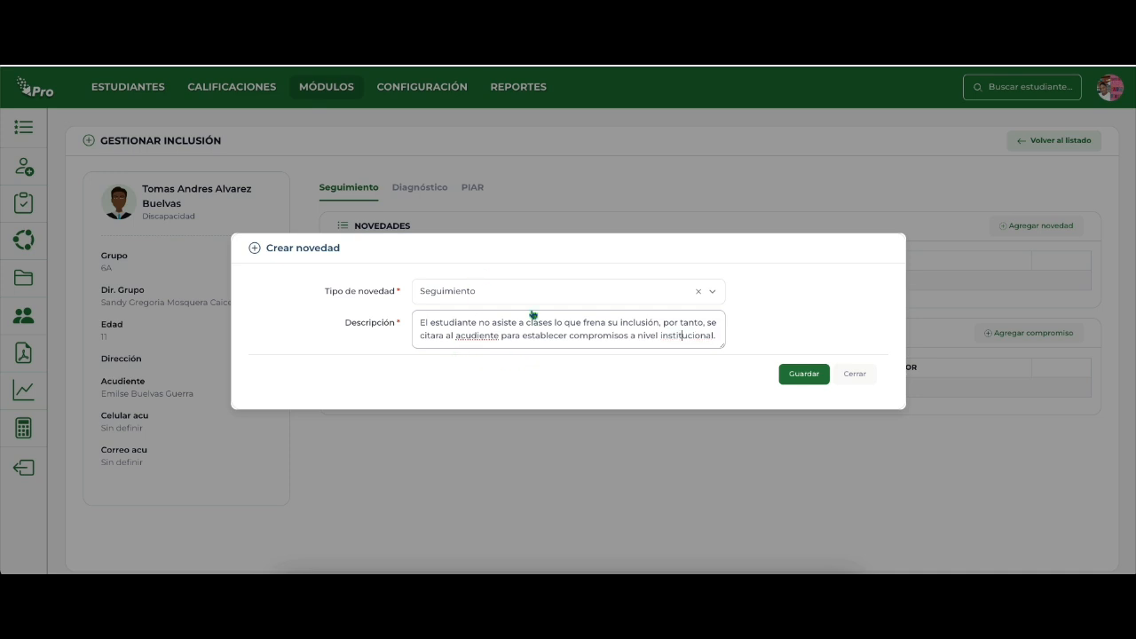
click(804, 375)
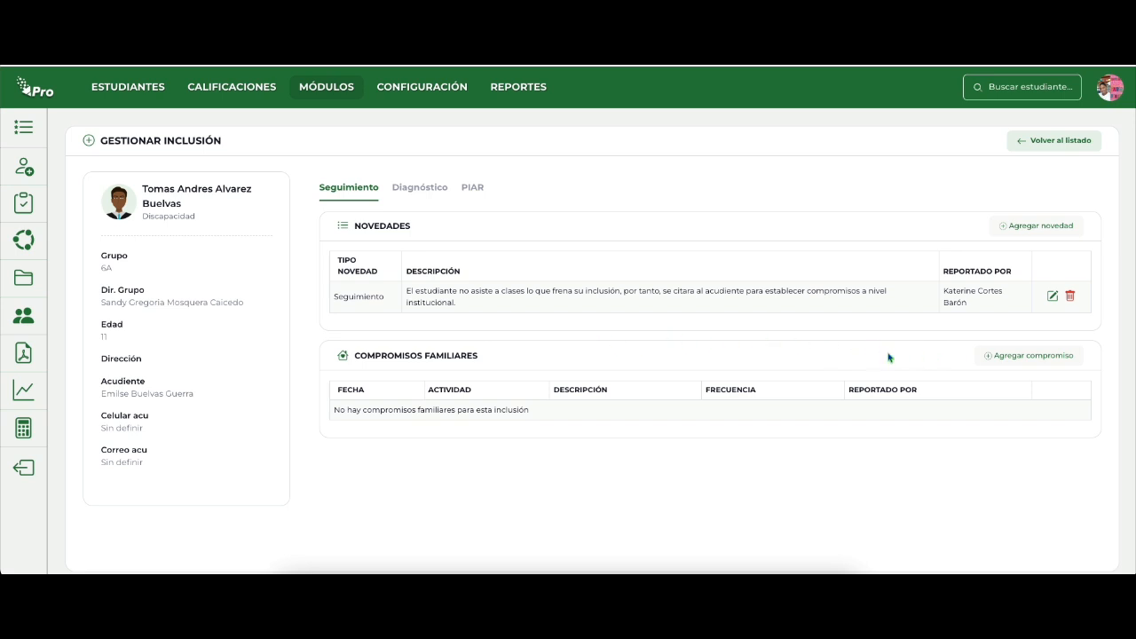
Start a new family commitment with "Desarrollar las guías establecidas por el Dir. Grupo" as the Actividad.
click(1020, 358)
click(440, 282)
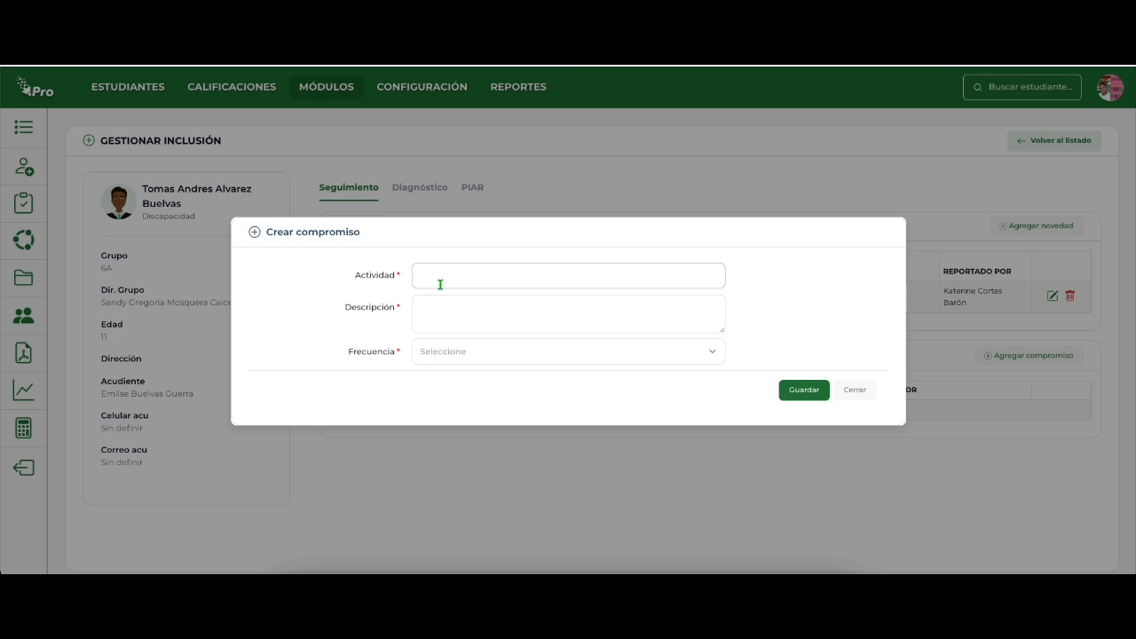
text(Desarrollar)
key(BackSpace)
key(BackSpace)
text(blecidas por)
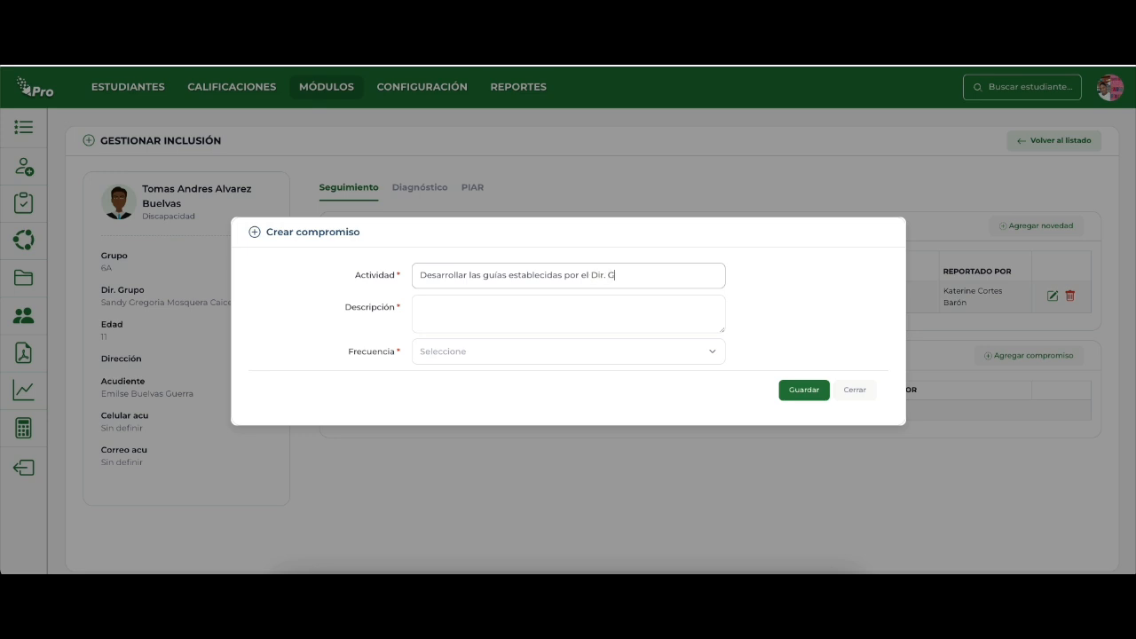
text(el Dir. Grupo)
Enter "El estudiante no viene a clase debido a terapias a las cuales no puede faltar" as the commitment's Descripción.
click(442, 302)
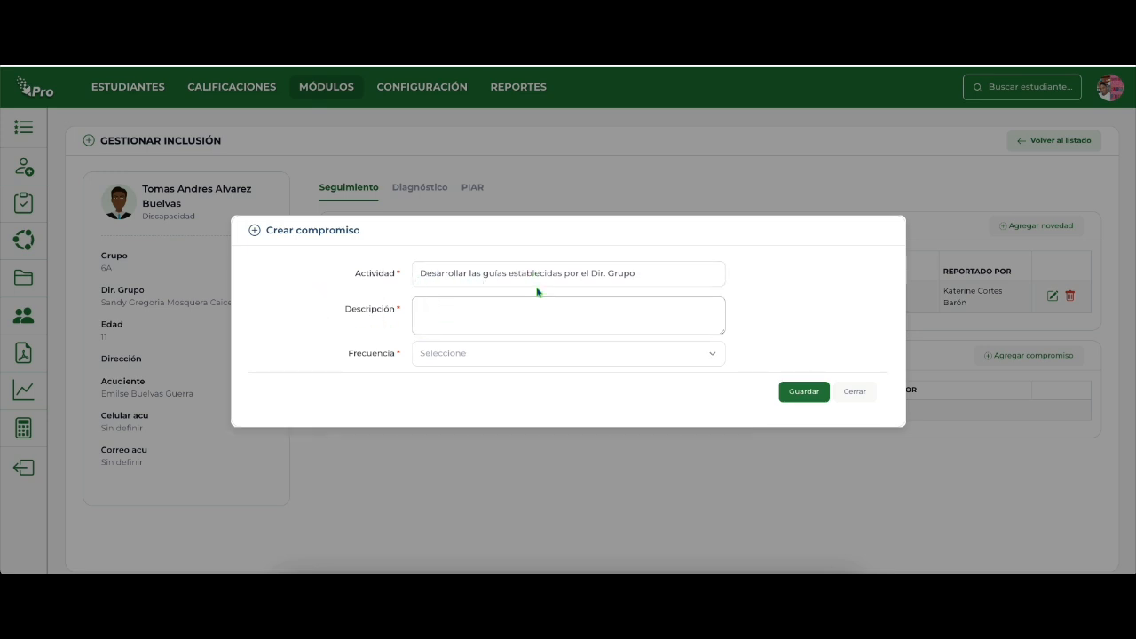
text(El estufiante no viene a clase debis)
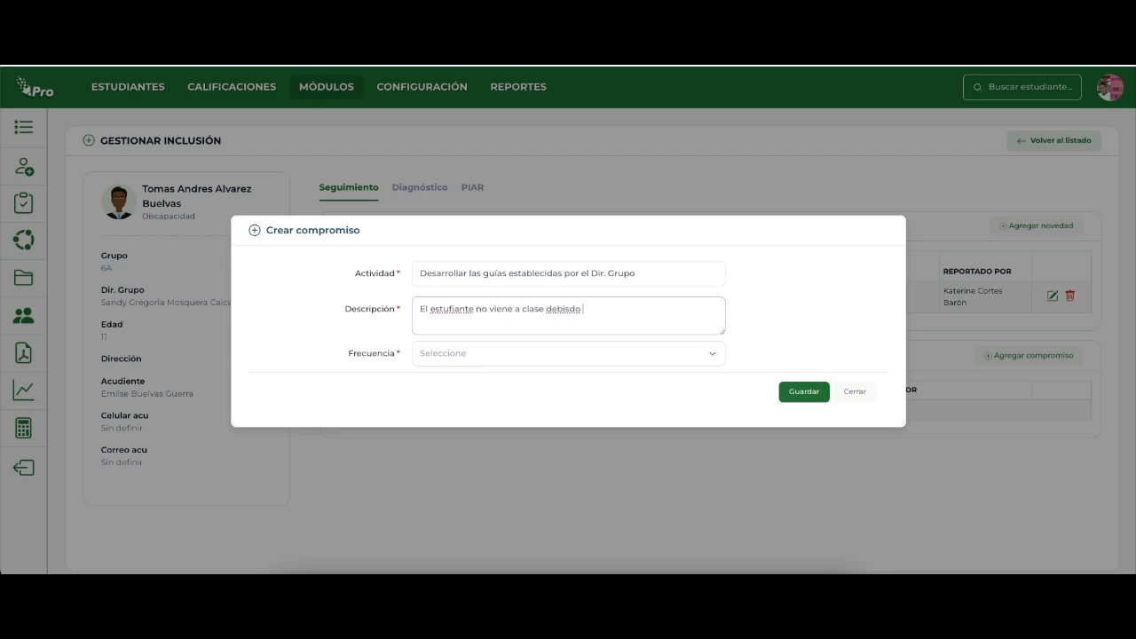
text(do)
text(a terapias a las cuales no puede faltar)
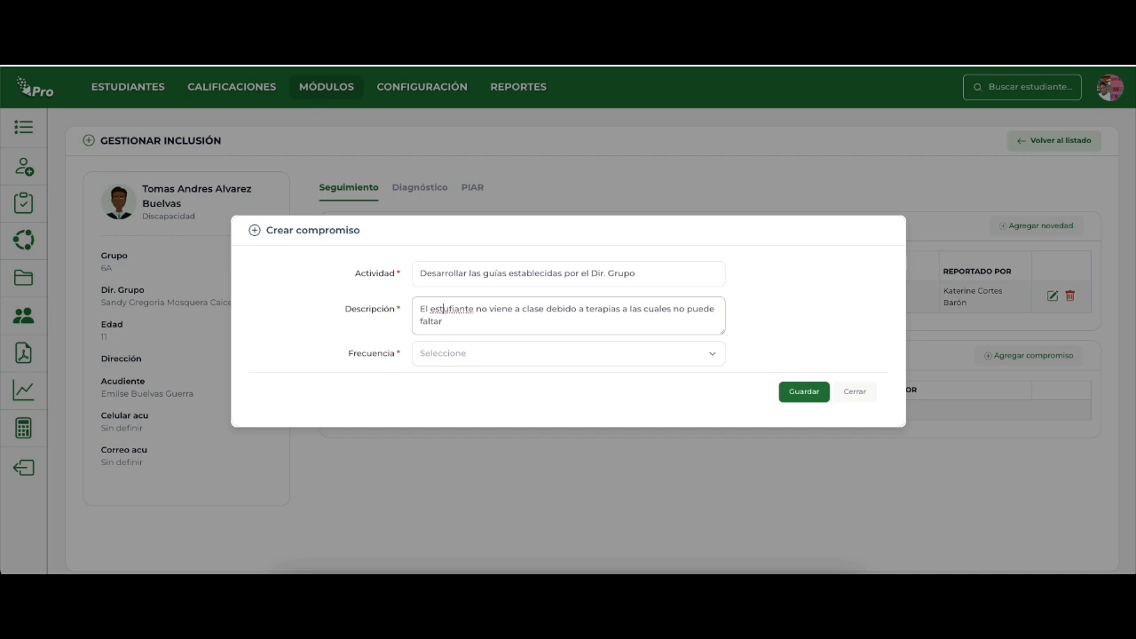
key(BackSpace)
text(d)
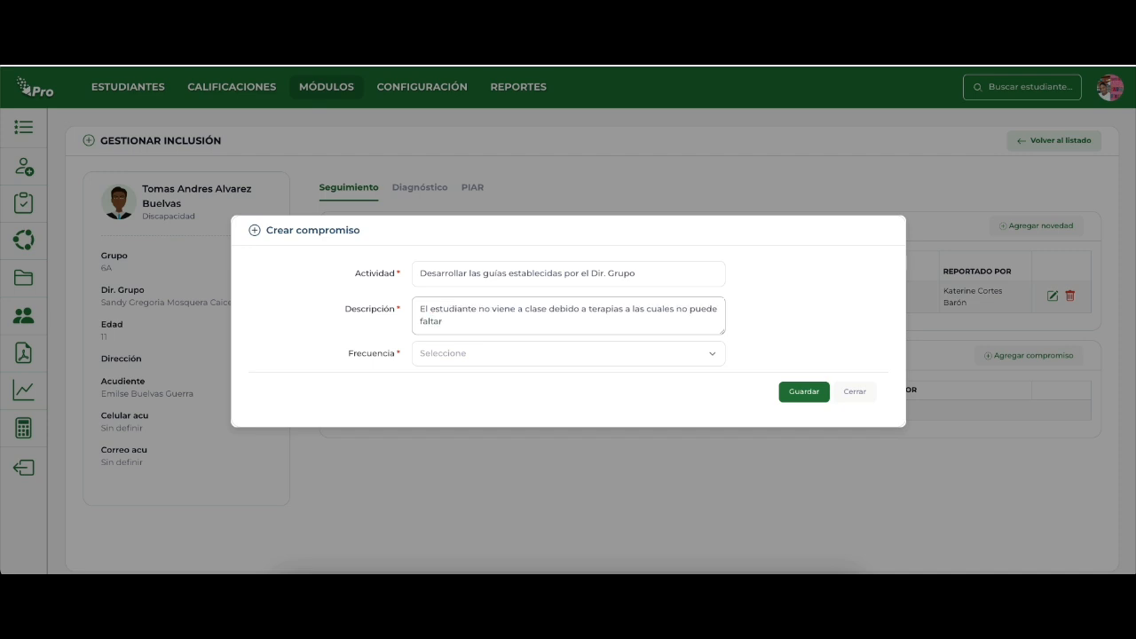
Set the commitment's Frecuencia to Semanal and save the commitment.
click(449, 355)
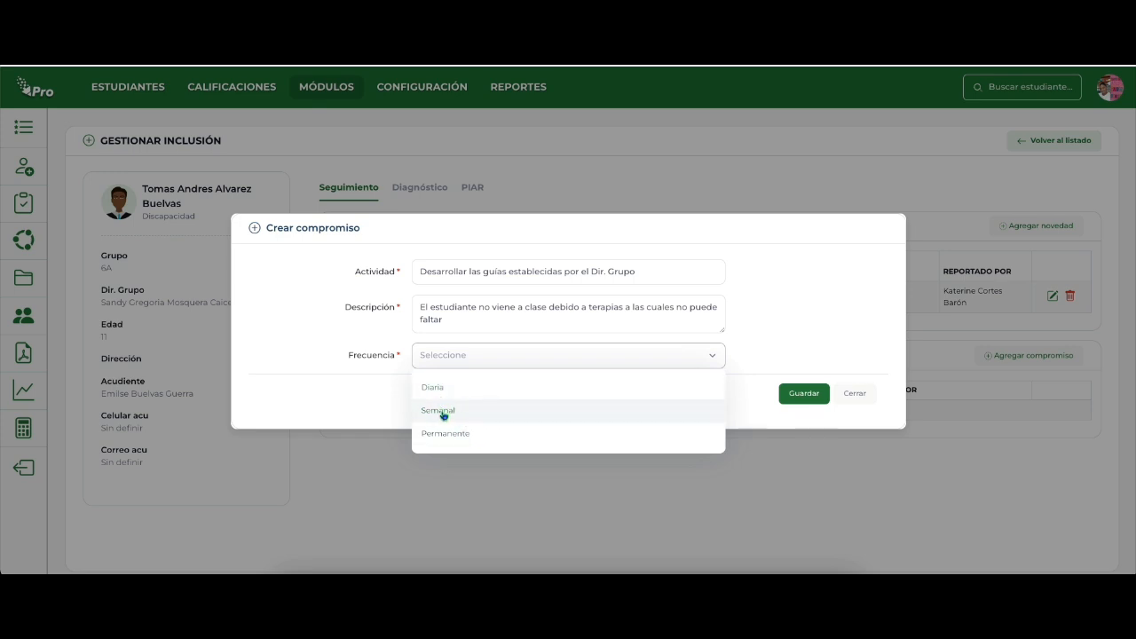
click(443, 391)
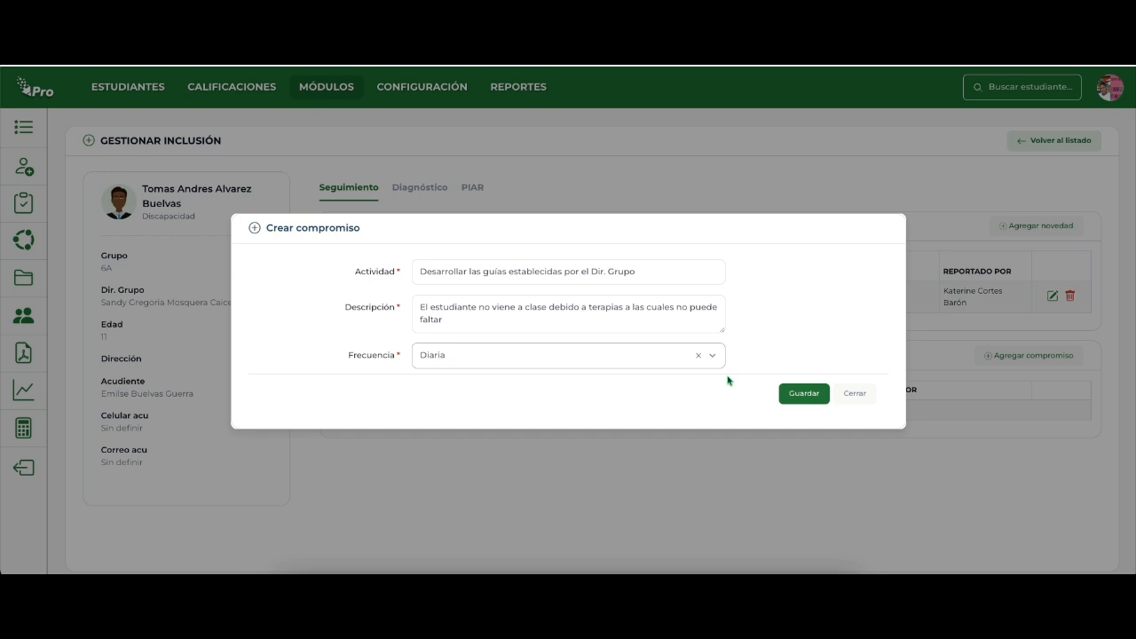
click(557, 357)
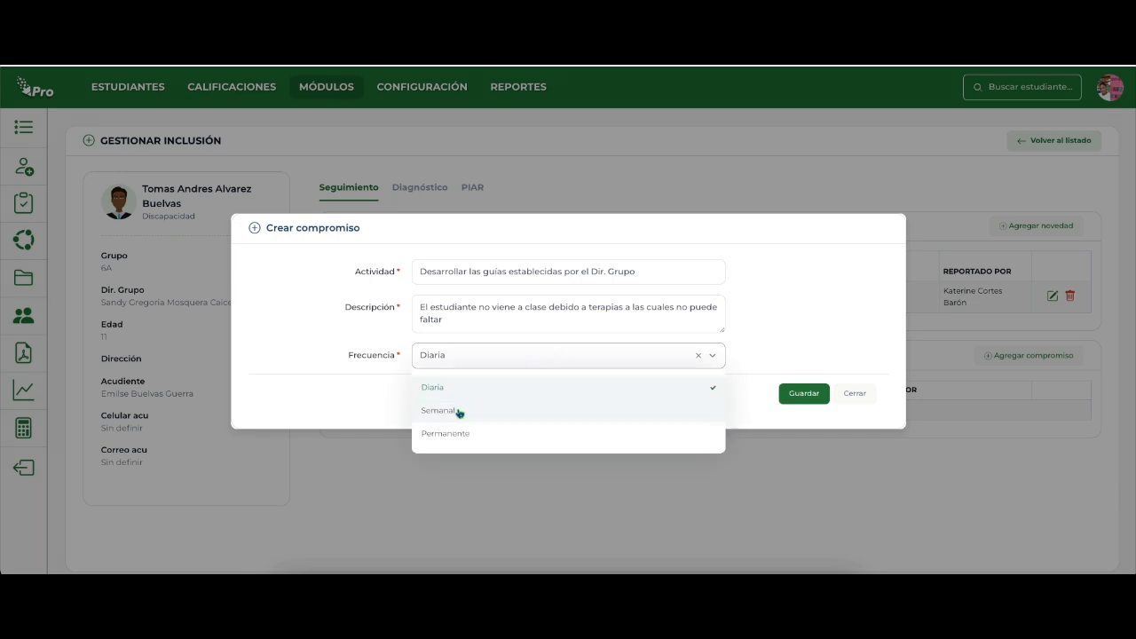
click(460, 411)
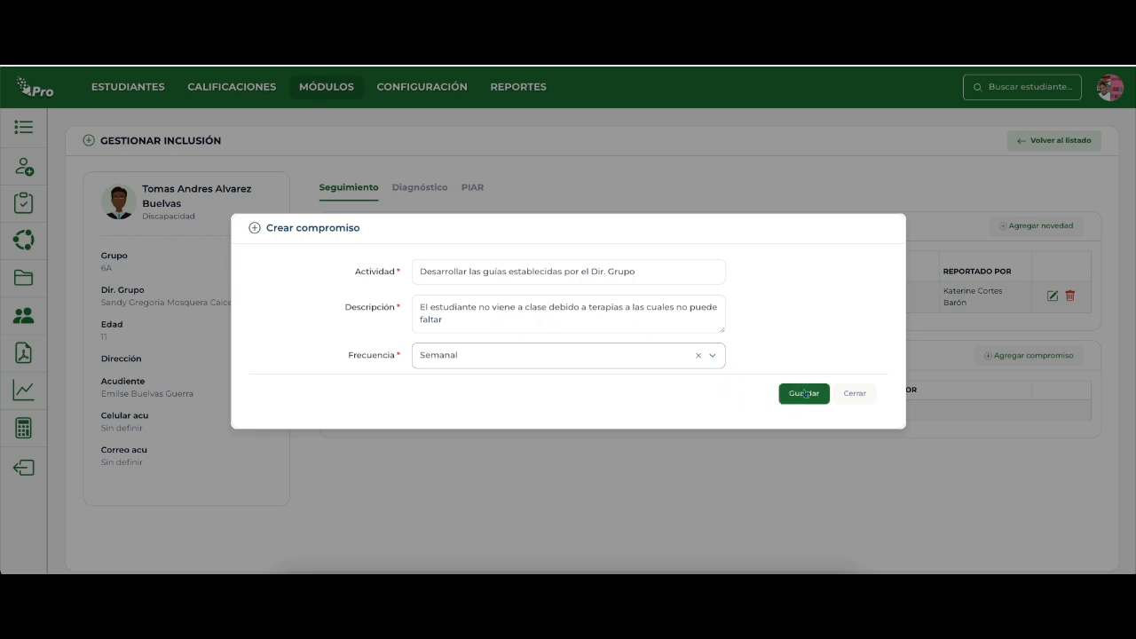
click(804, 393)
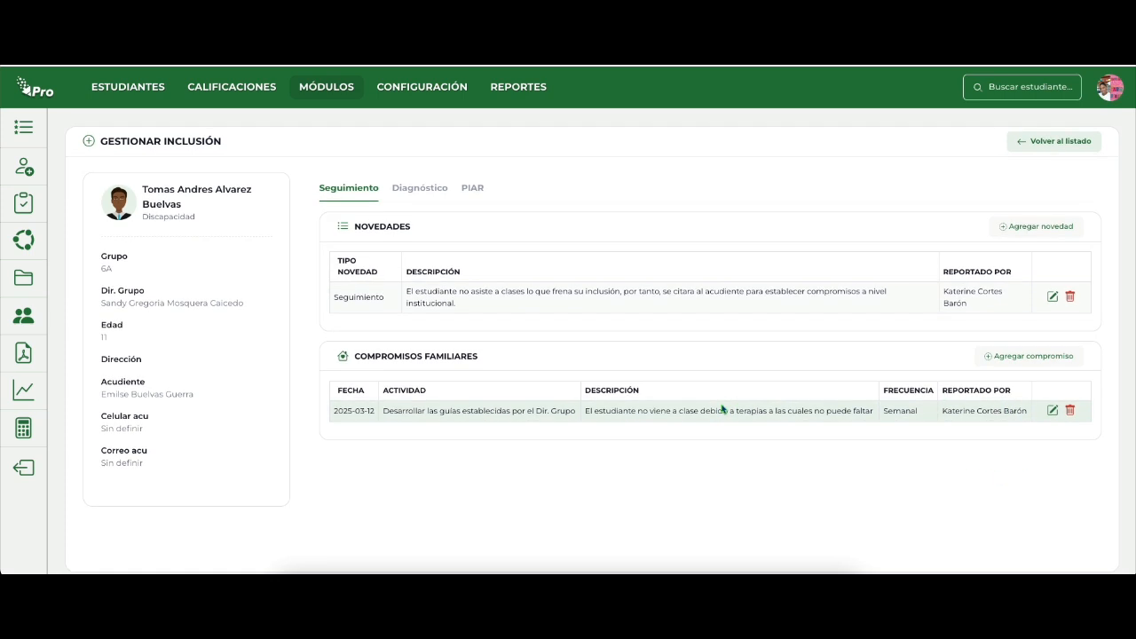
Review the record's Diagnóstico and Seguimiento sections and the Ajustes and Indicadores parts of the PIAR.
click(409, 194)
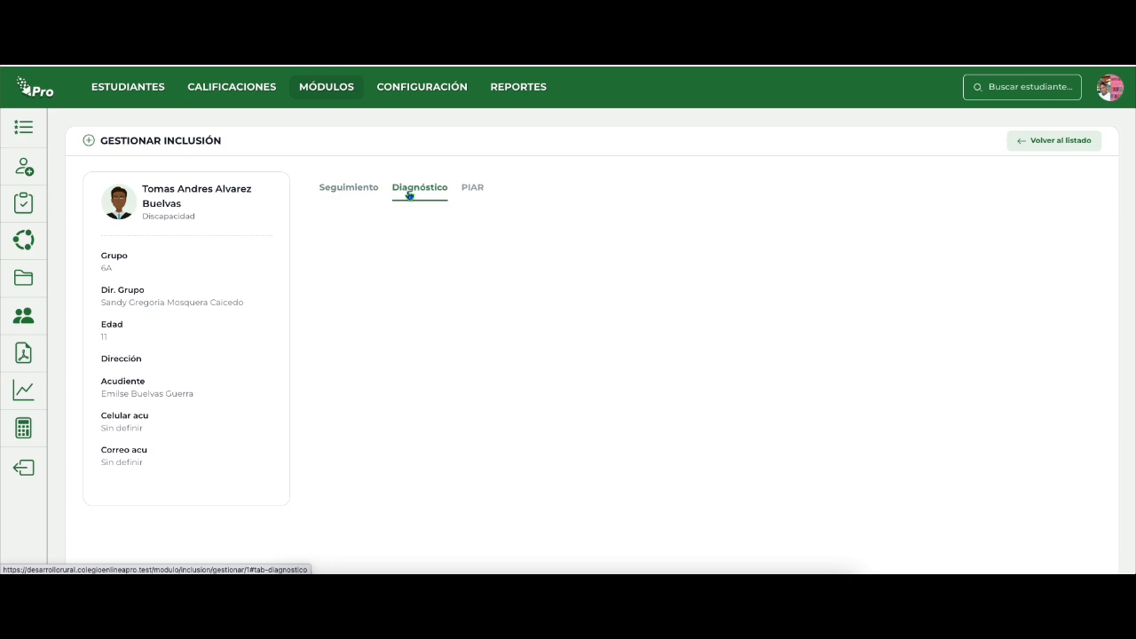
click(346, 192)
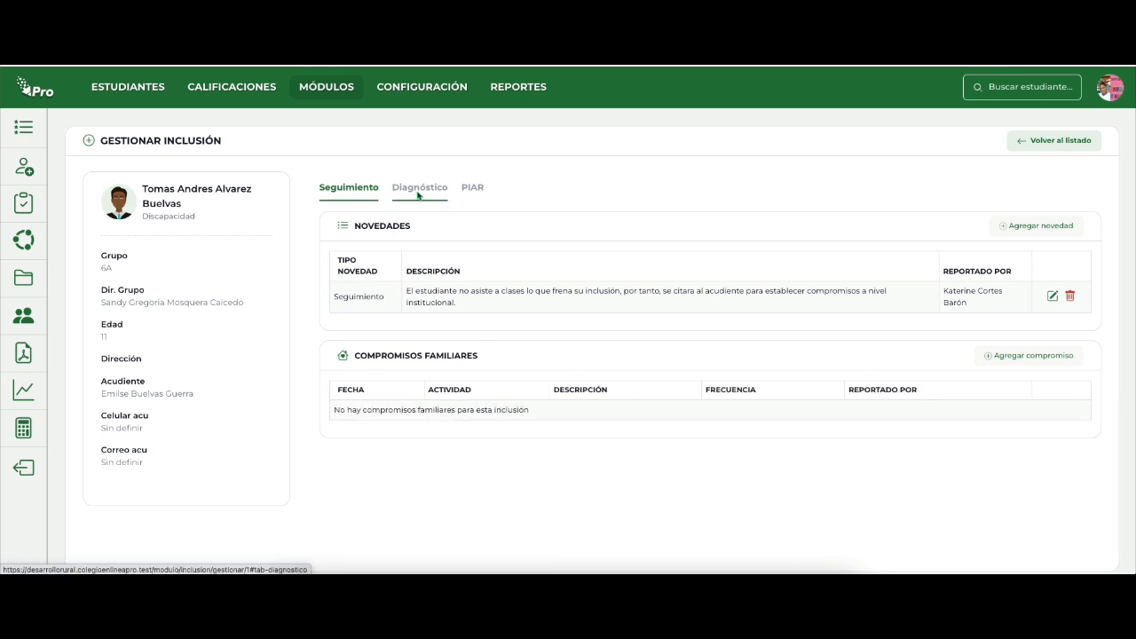
click(470, 188)
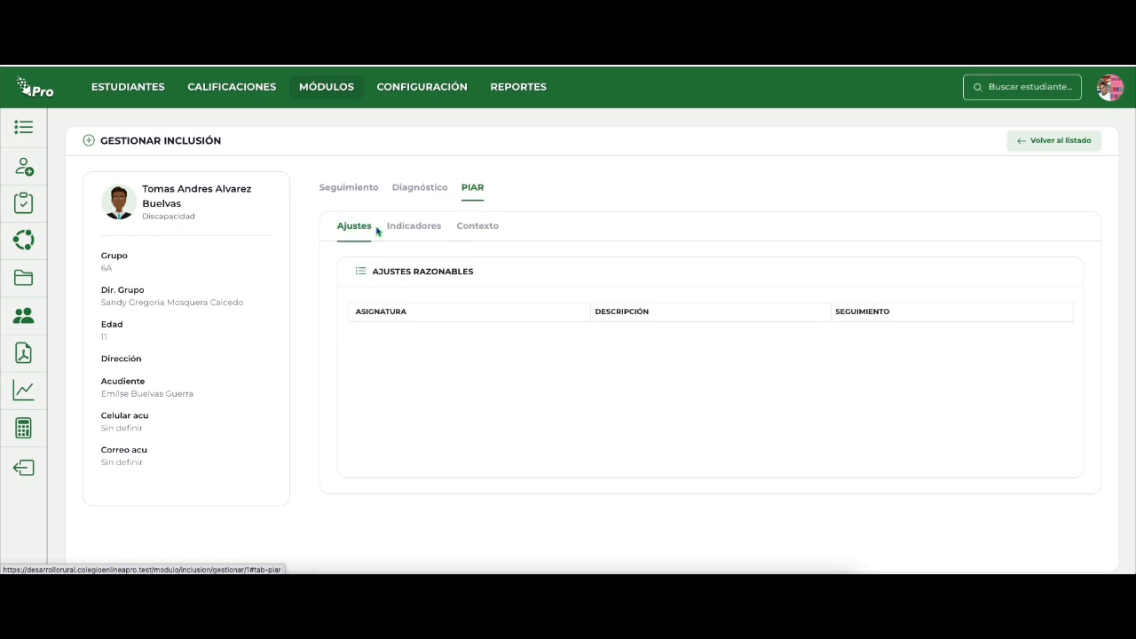
click(401, 227)
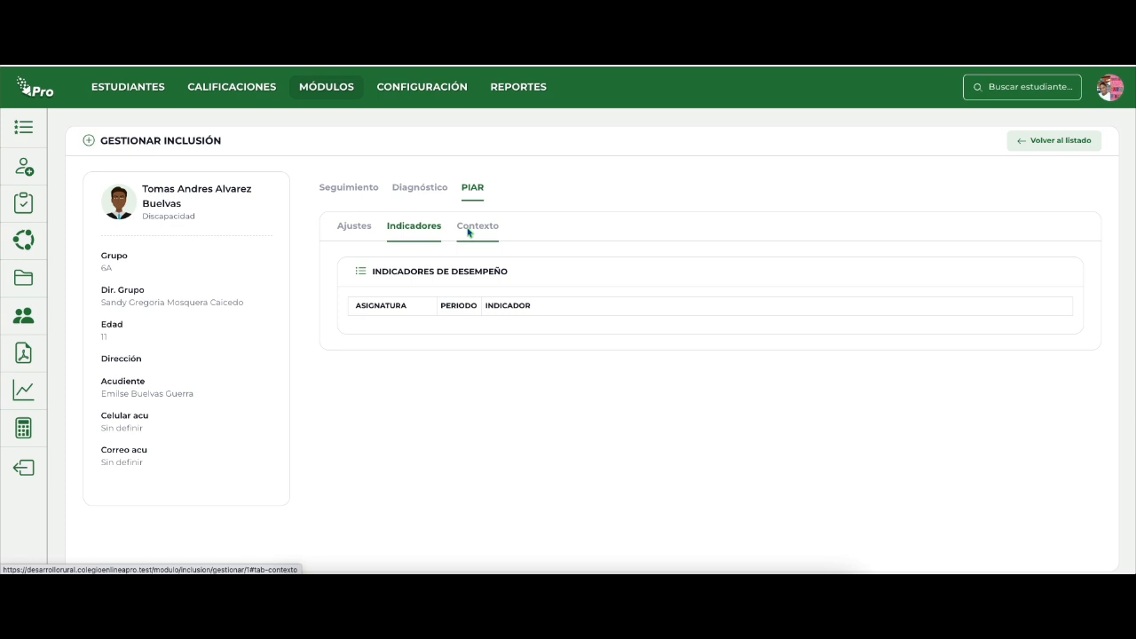
Open the PIAR's Contexto form and examine its fields under Información general del estudiante.
click(469, 231)
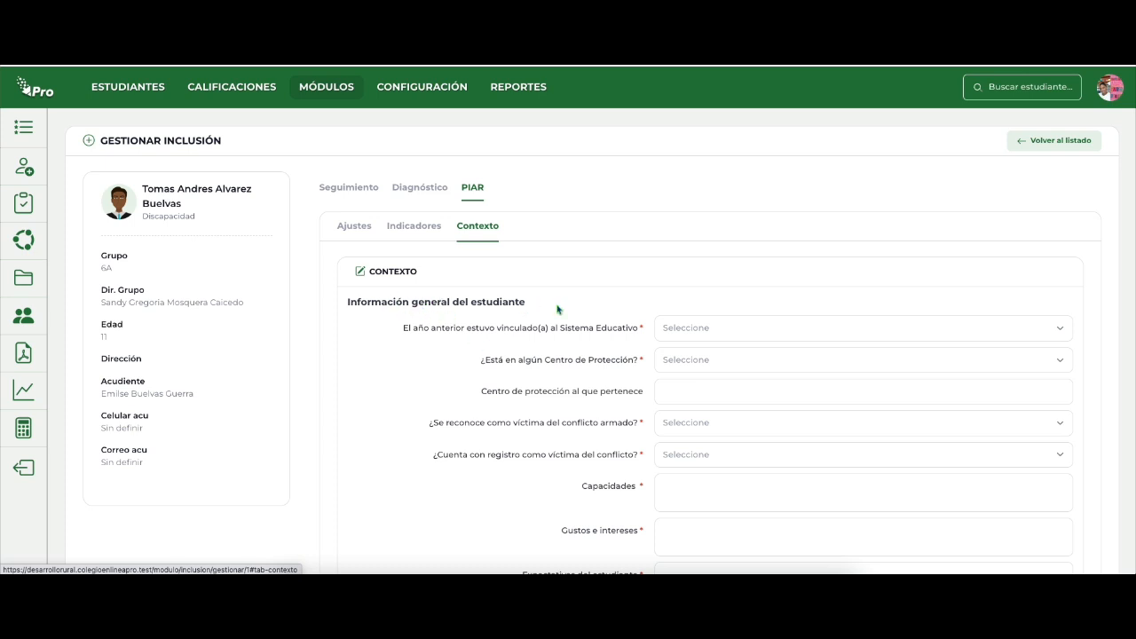
scroll(557, 309, down, 1)
scroll(557, 309, down, 1)
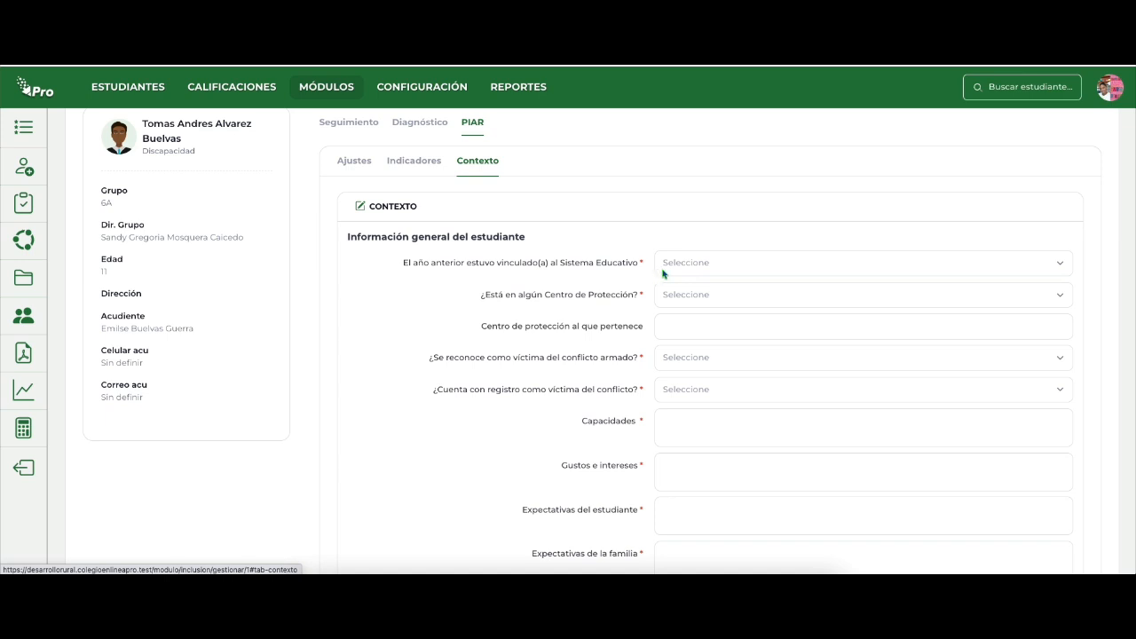
click(681, 267)
click(681, 266)
click(681, 266)
click(681, 267)
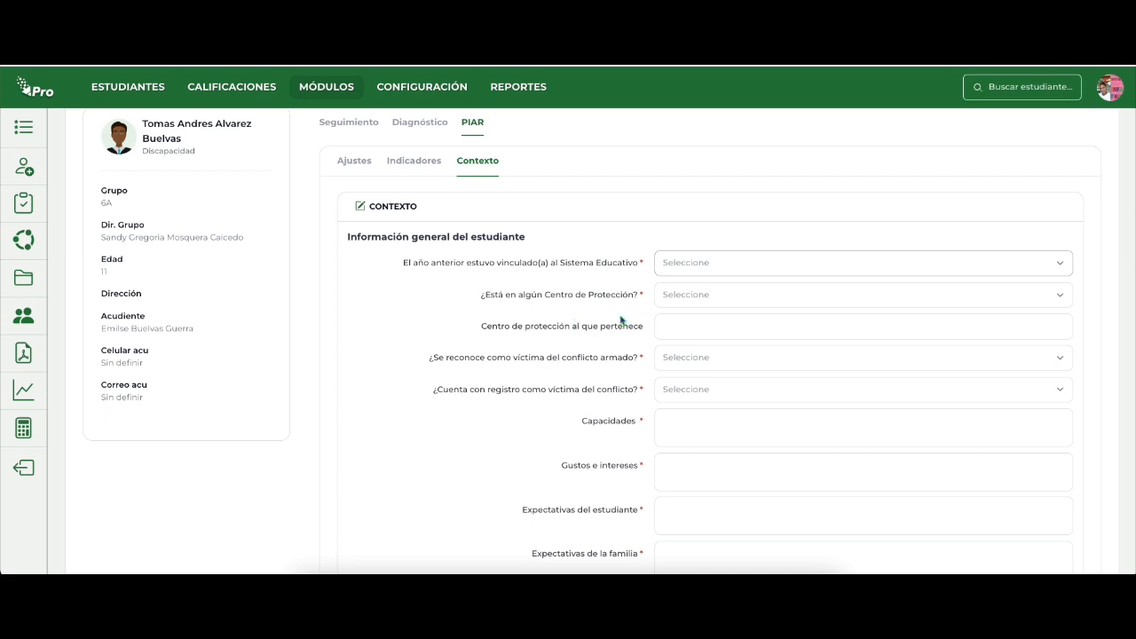
scroll(621, 320, down, 15)
scroll(621, 321, up, 15)
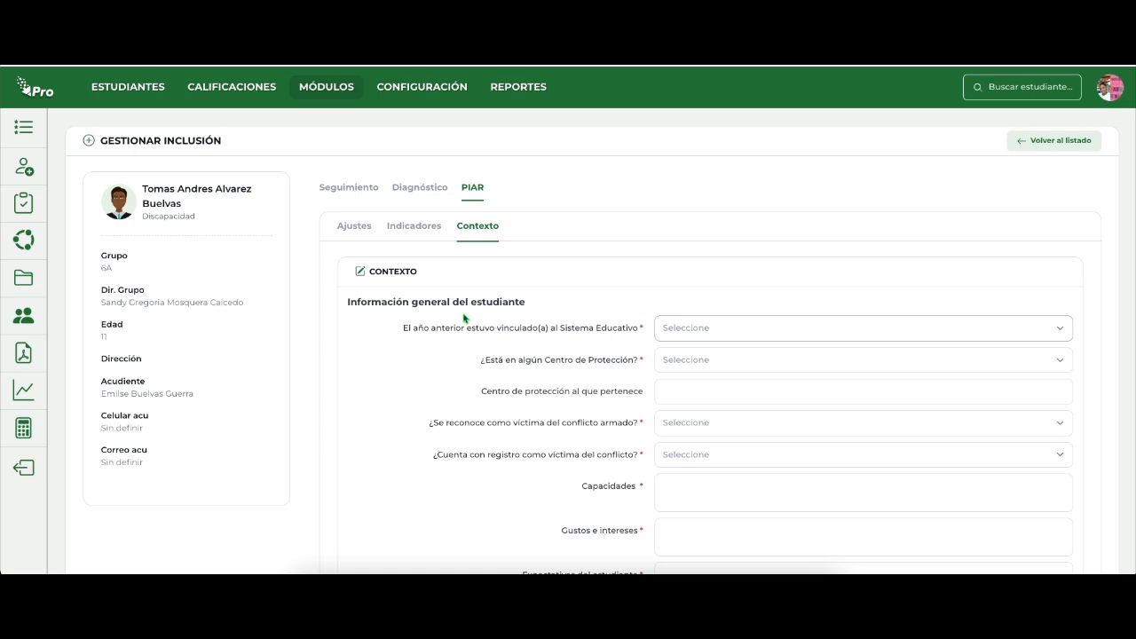
Answer Si to both last year's link to the Sistema Educativo and being in a Centro de Protección.
click(701, 327)
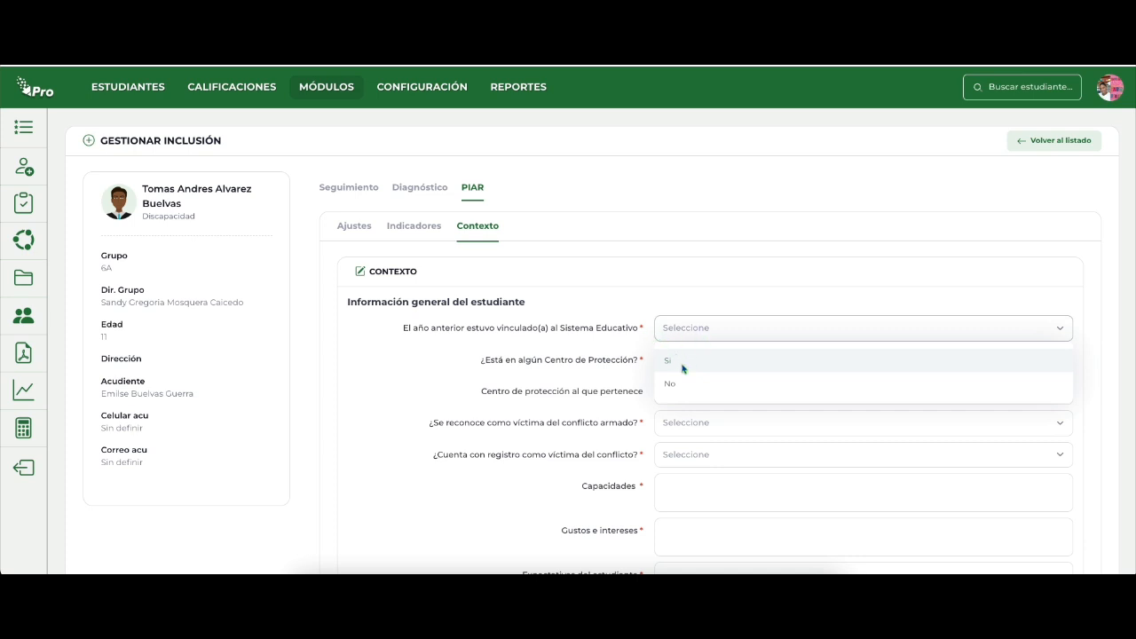
click(683, 366)
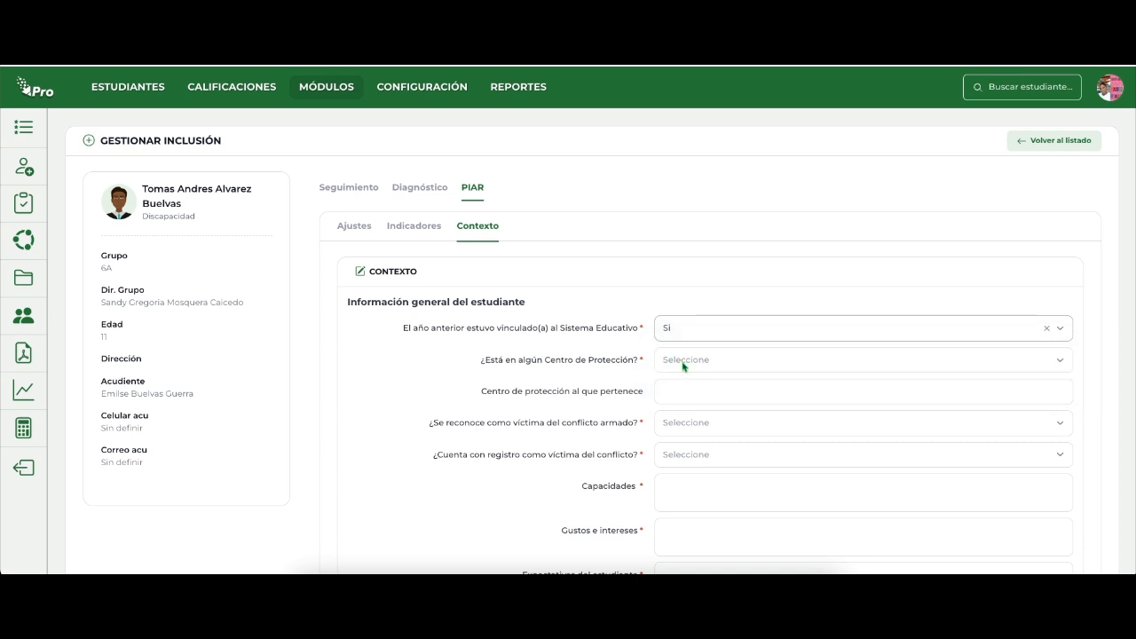
click(684, 362)
click(674, 393)
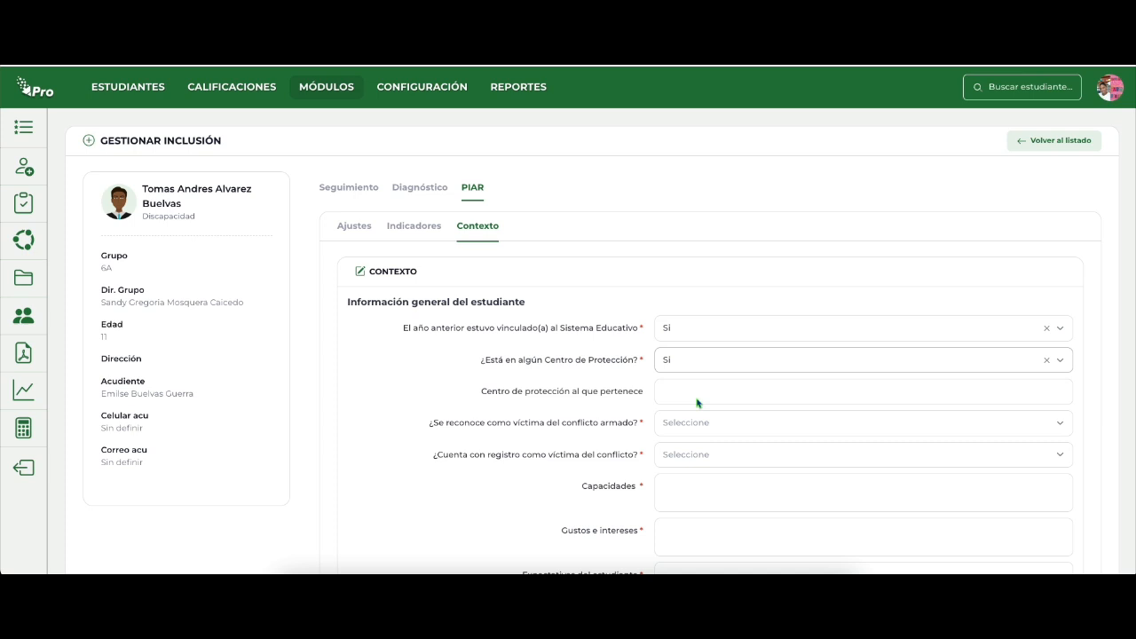
Change the Centro de Protección answer to No and answer No to being a víctima del conflicto armado.
scroll(685, 426, down, 2)
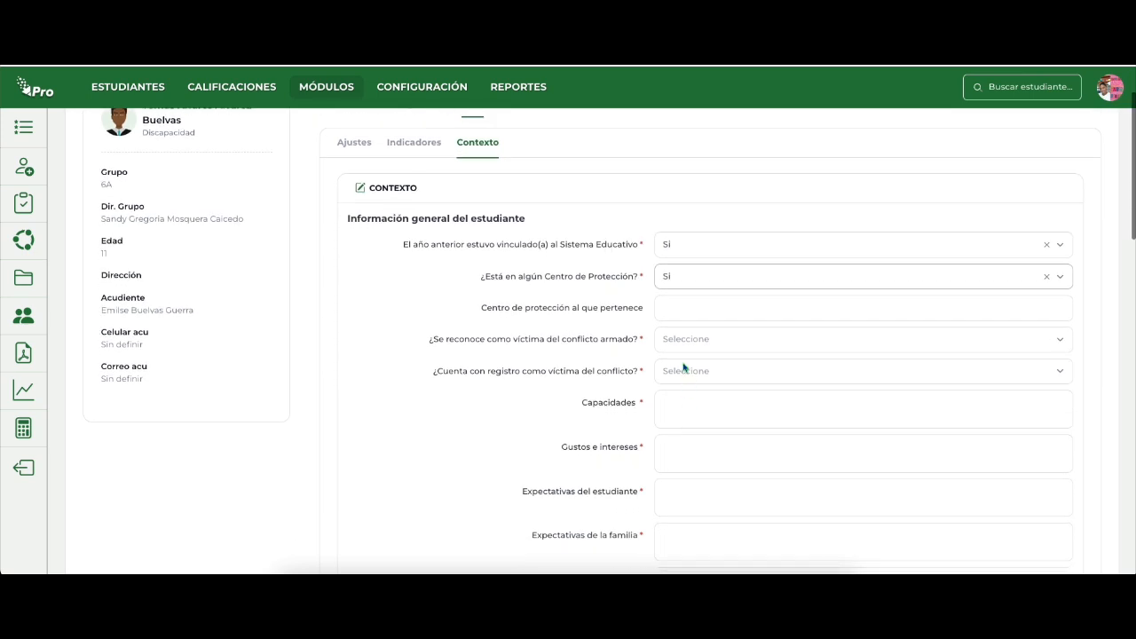
click(684, 341)
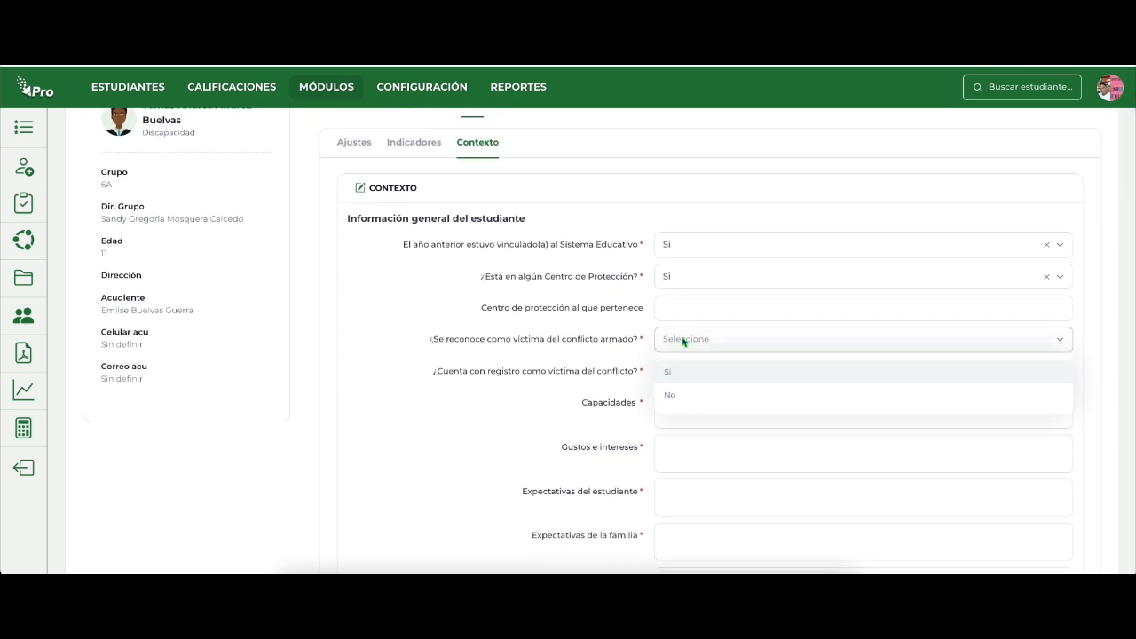
click(672, 276)
click(672, 330)
click(673, 341)
click(677, 396)
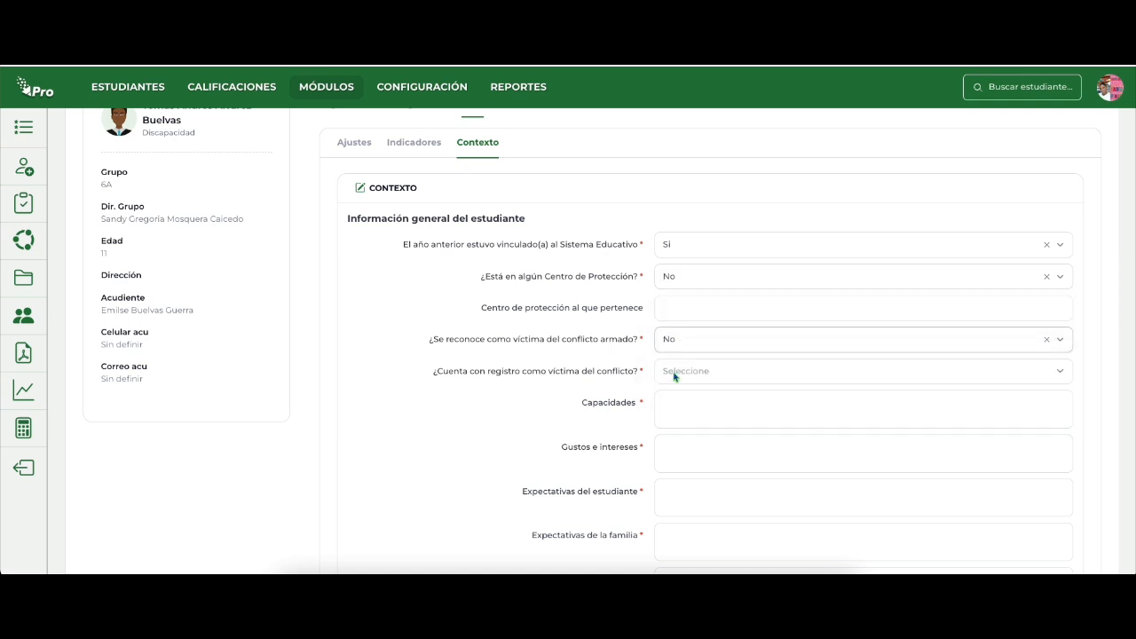
Answer No to having a registro como víctima del conflicto in the PIAR context form.
click(672, 372)
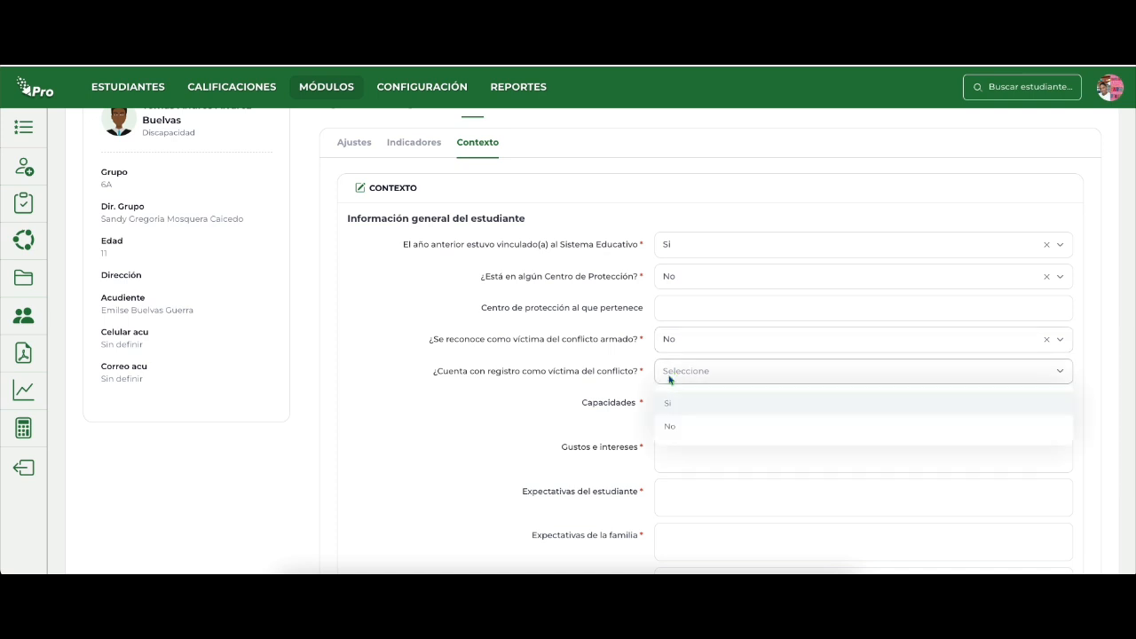
click(672, 428)
click(671, 397)
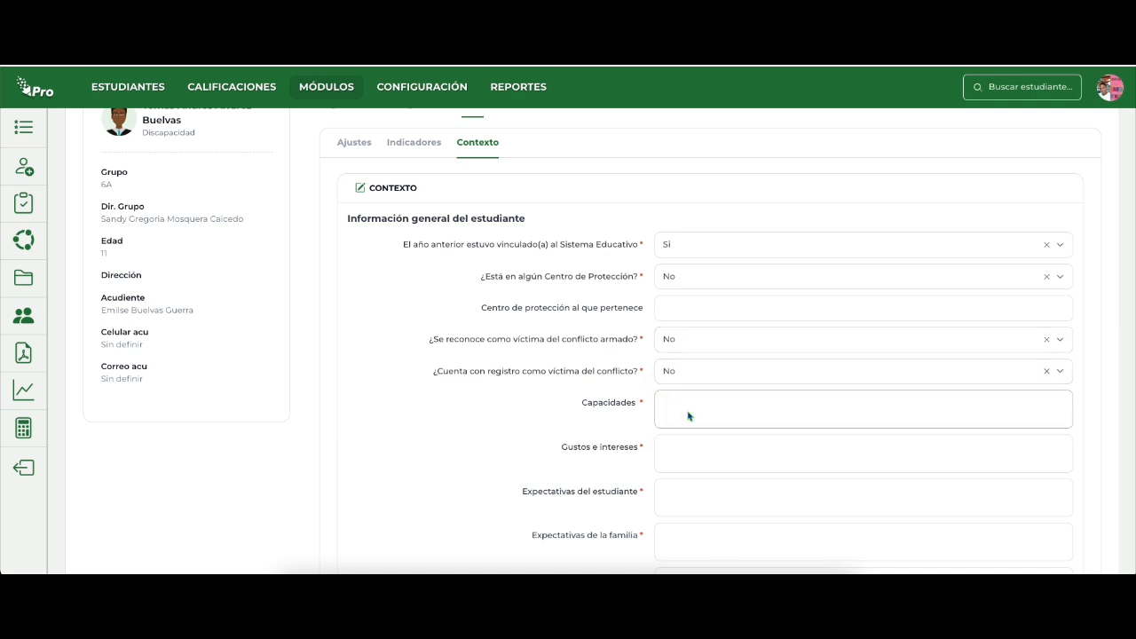
Examine the Entorno Salud, Entorno Hogar and Entorno Educativo fields of the context form, and return to the student's Seguimiento section.
scroll(688, 415, down, 6)
scroll(688, 416, up, 6)
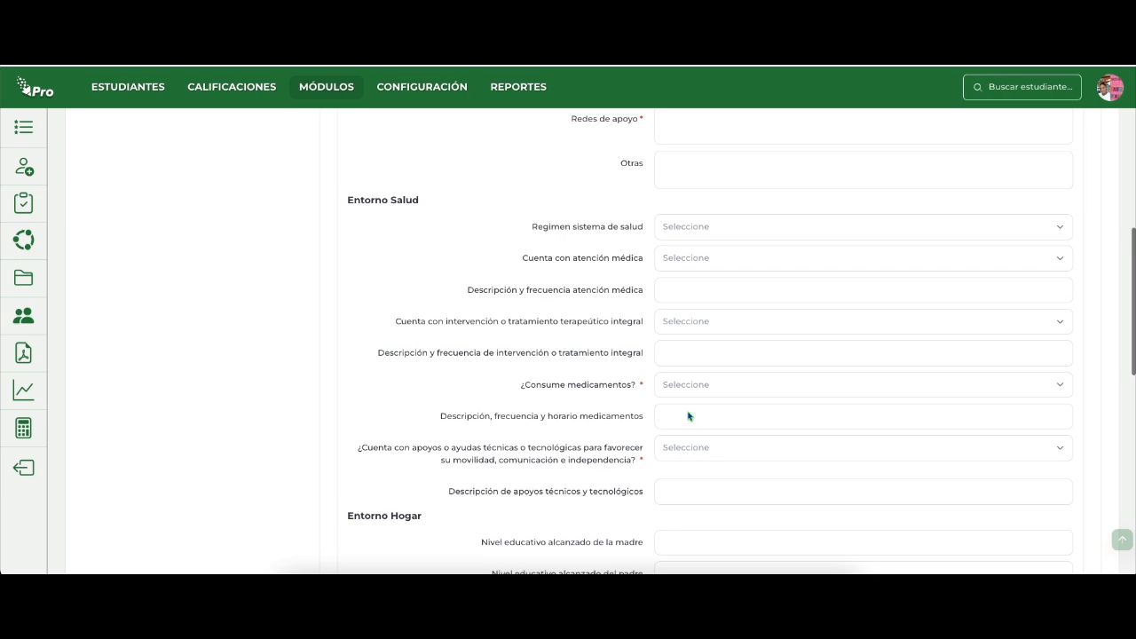
scroll(688, 416, down, 1)
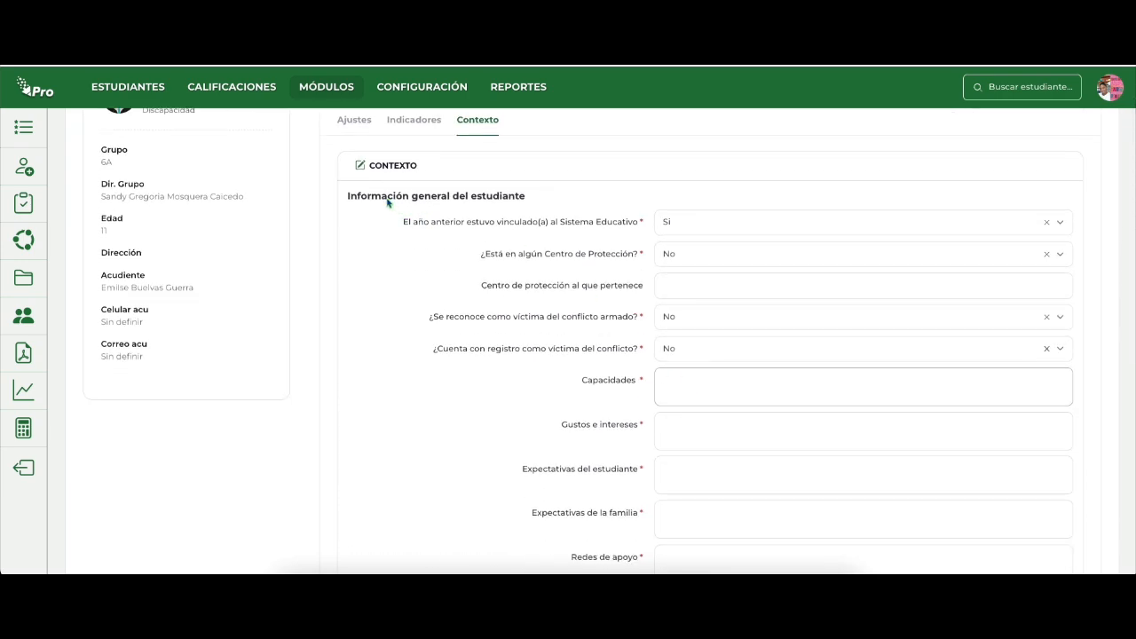
scroll(470, 283, down, 4)
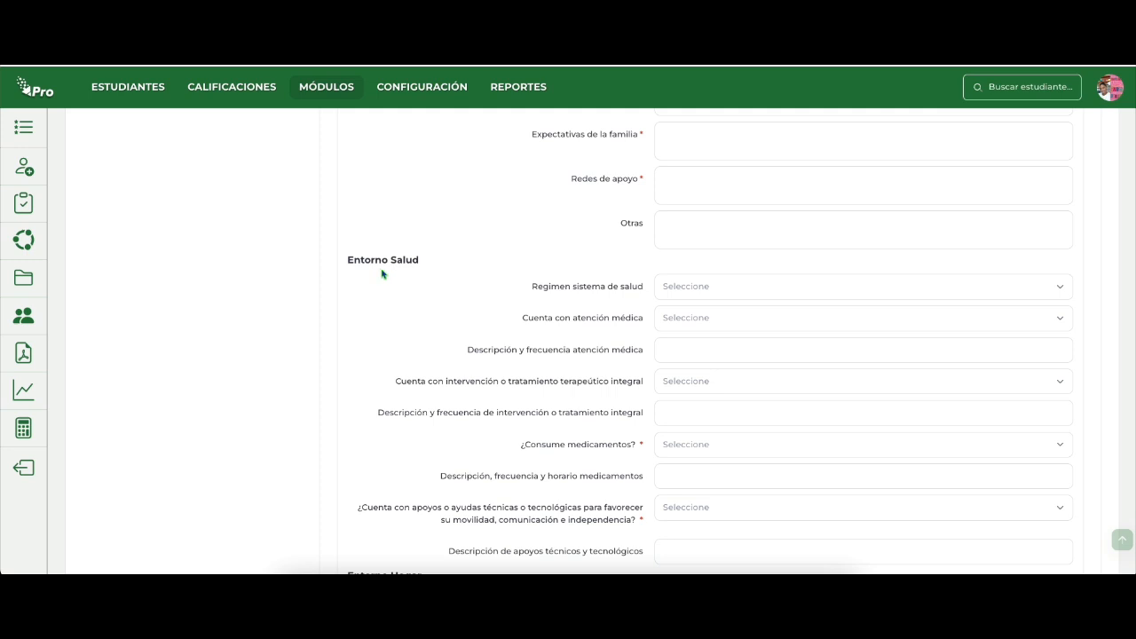
click(675, 295)
click(676, 294)
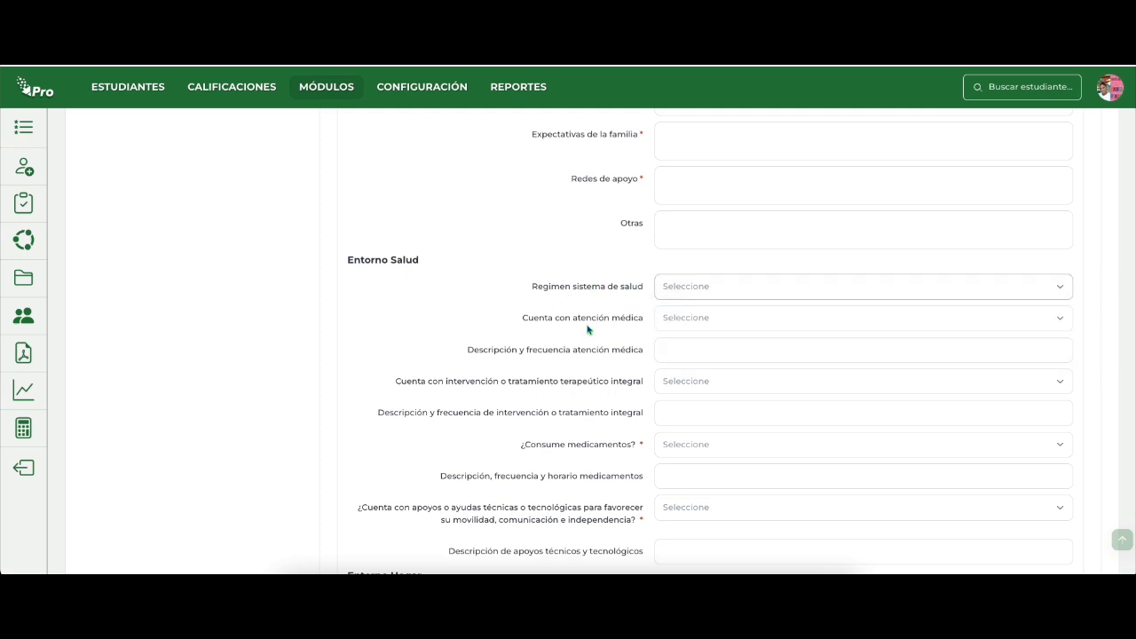
scroll(583, 374, down, 1)
scroll(582, 375, down, 2)
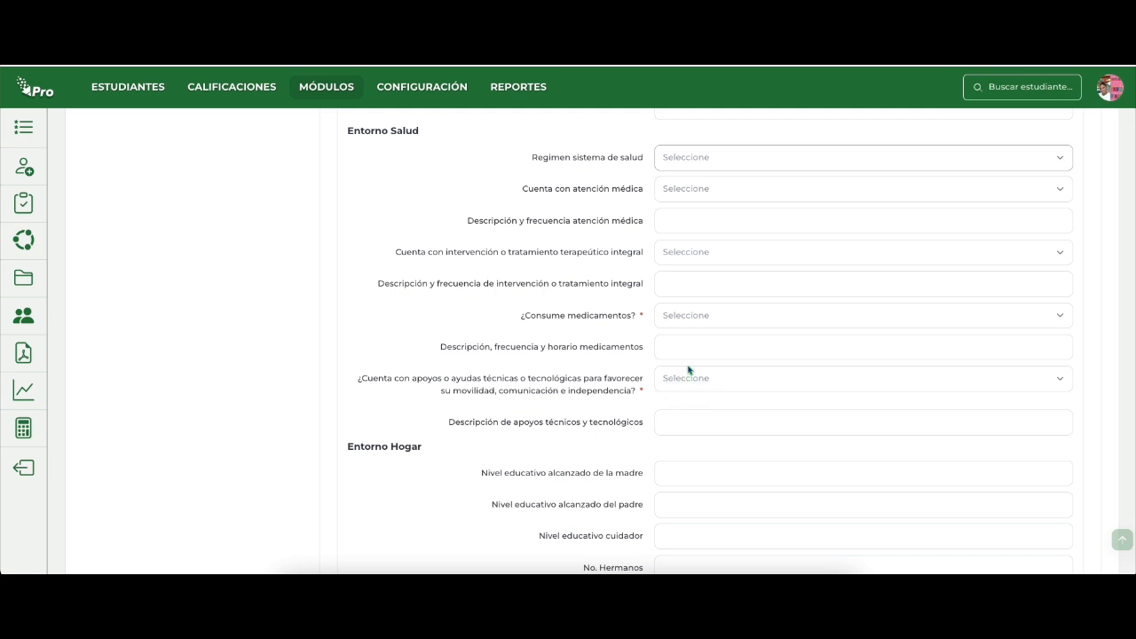
scroll(647, 430, down, 3)
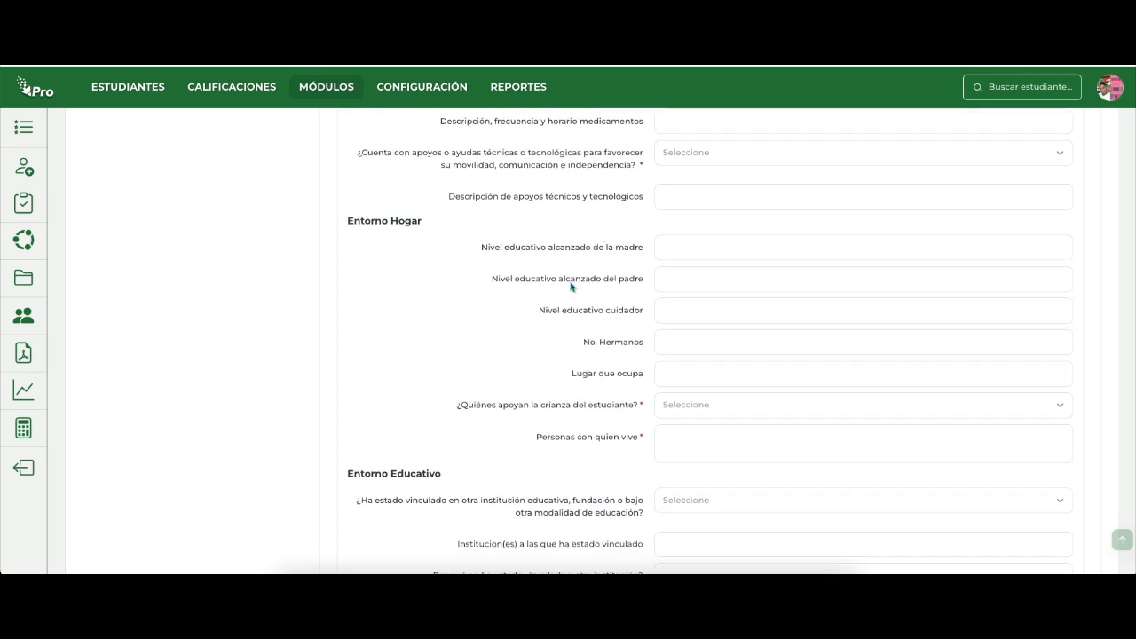
scroll(579, 463, down, 3)
scroll(579, 463, down, 2)
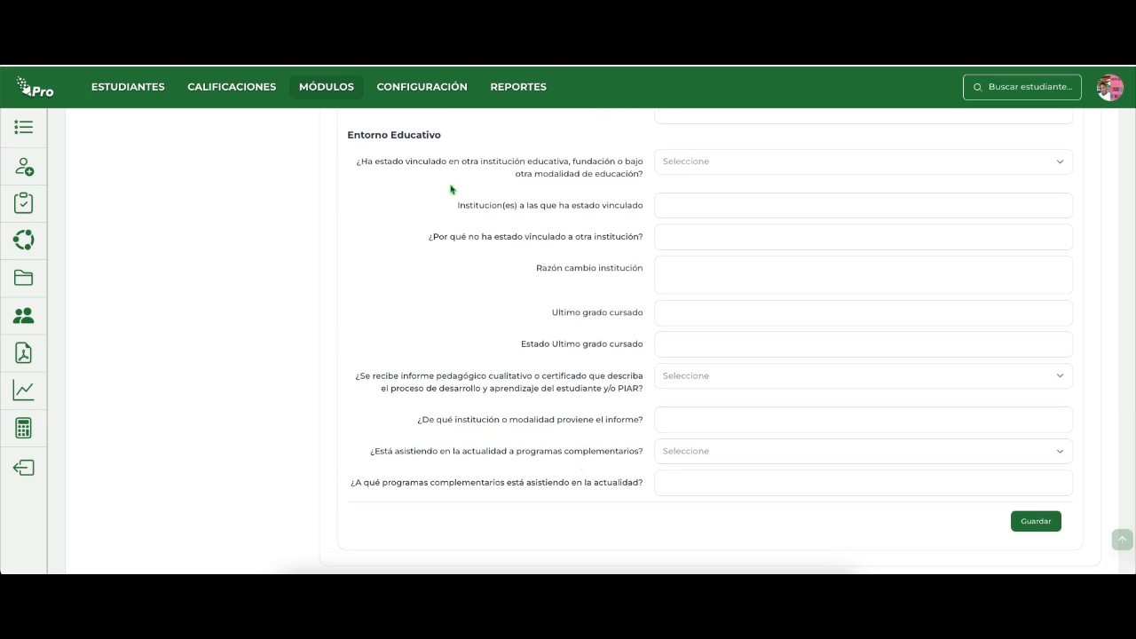
scroll(462, 158, up, 1)
scroll(461, 158, up, 1)
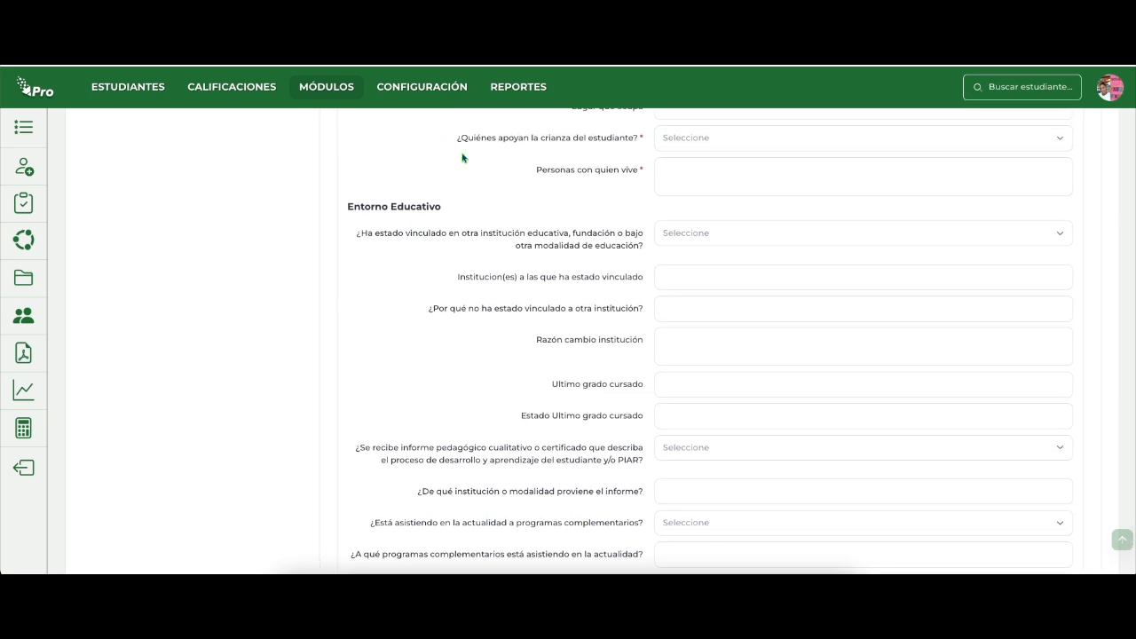
scroll(461, 158, up, 15)
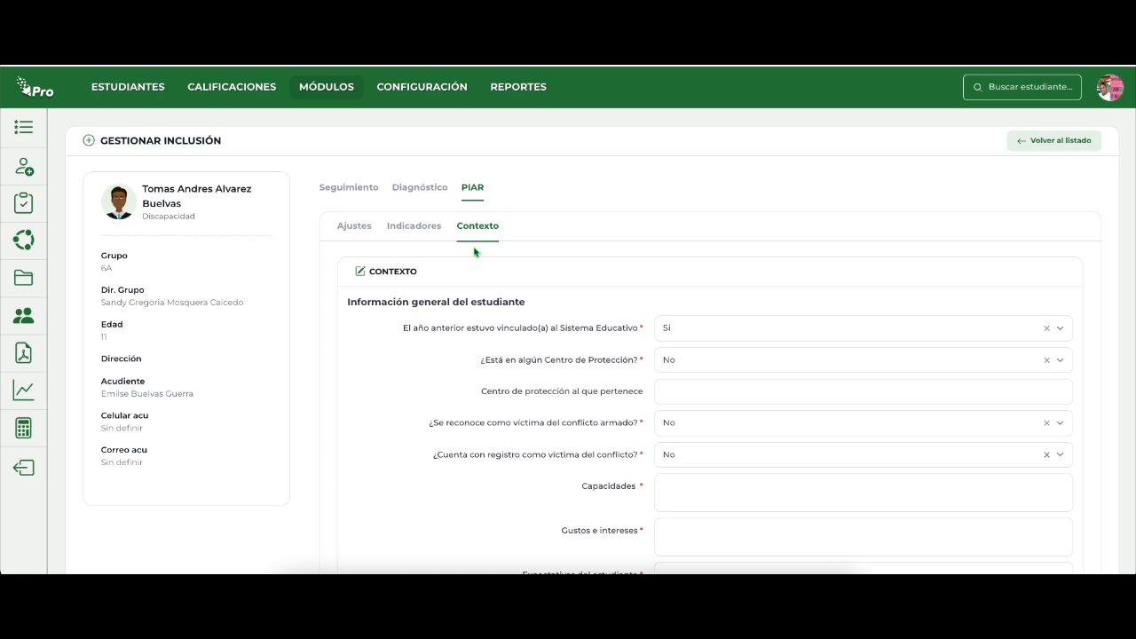
click(350, 196)
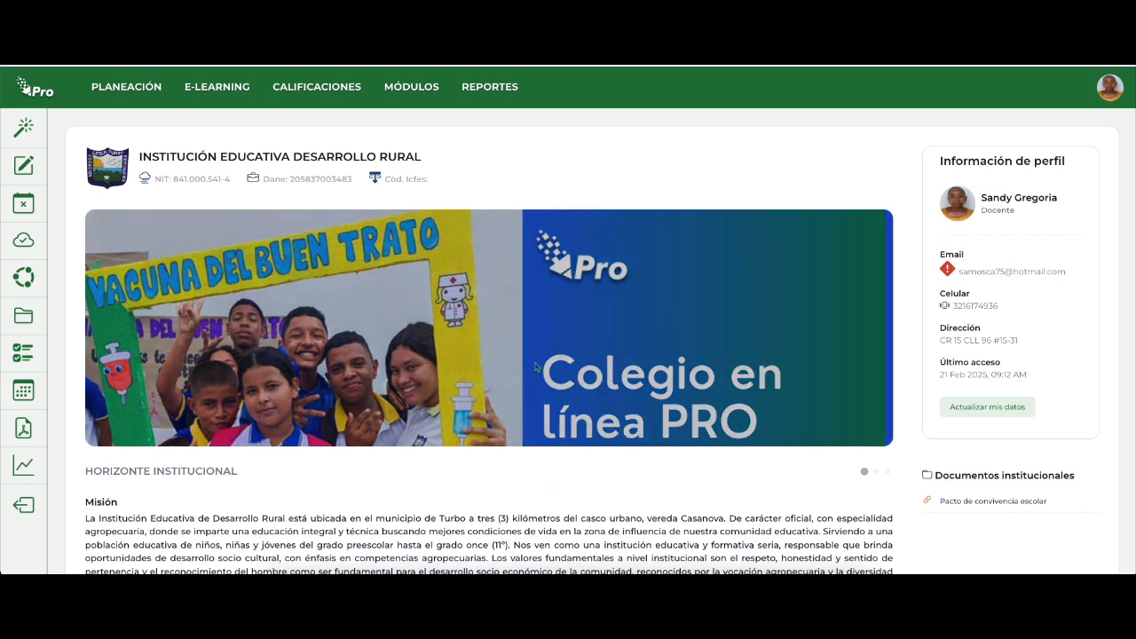
Open the PIAR module from the teacher's account and review the student's diagnosis information, novedades and compromisos familiares.
click(424, 92)
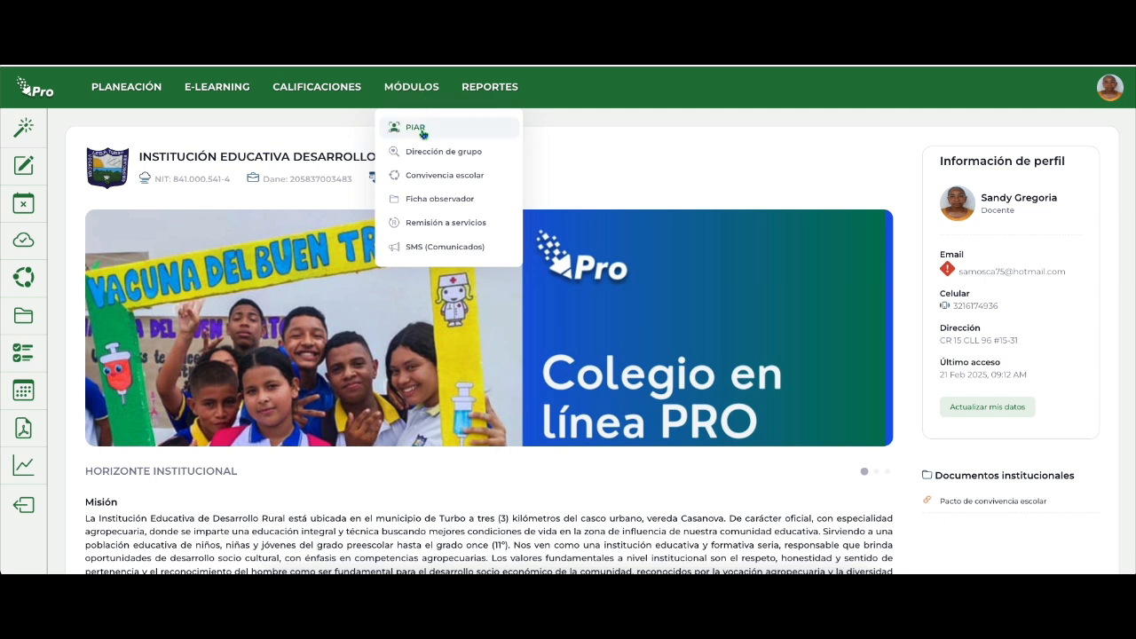
click(422, 133)
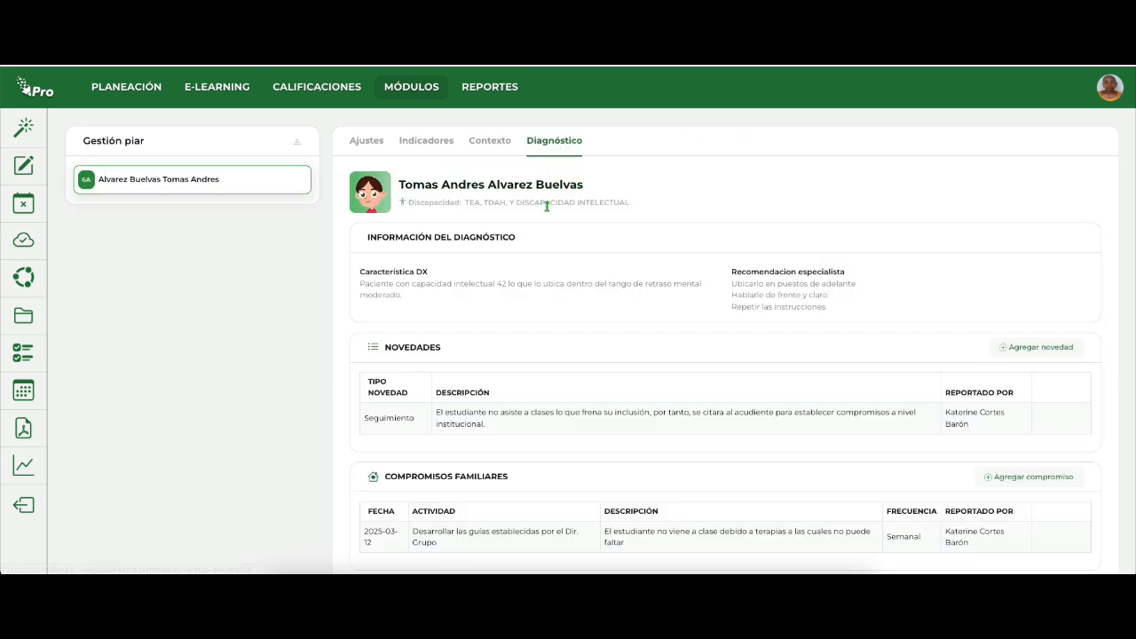
scroll(477, 335, down, 1)
scroll(477, 336, up, 1)
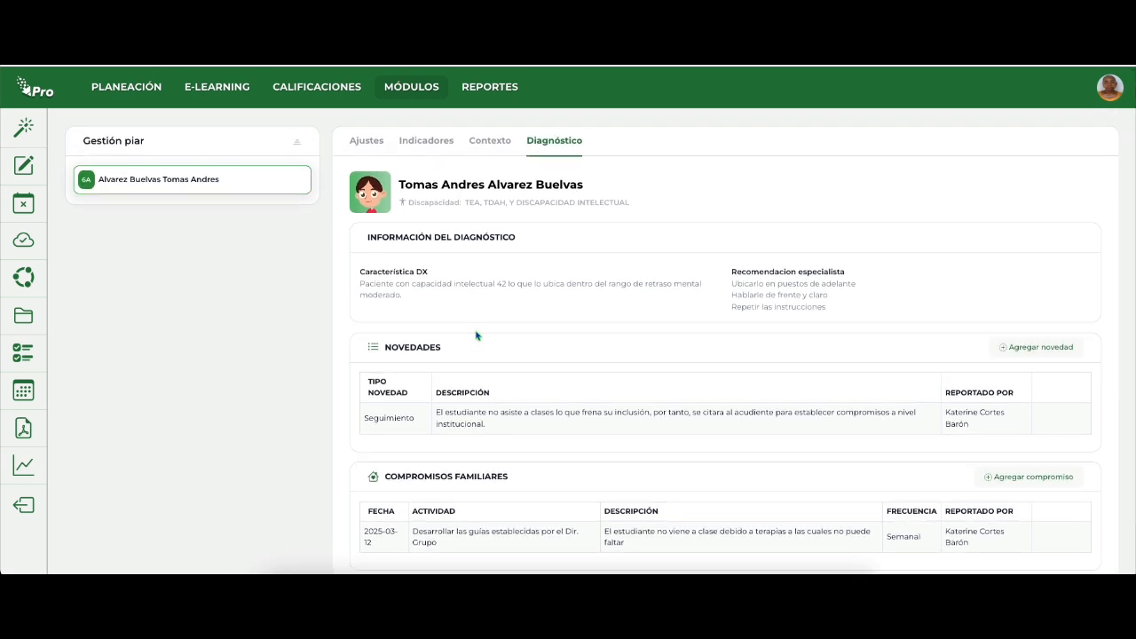
scroll(477, 335, down, 1)
scroll(477, 335, up, 1)
scroll(736, 367, down, 1)
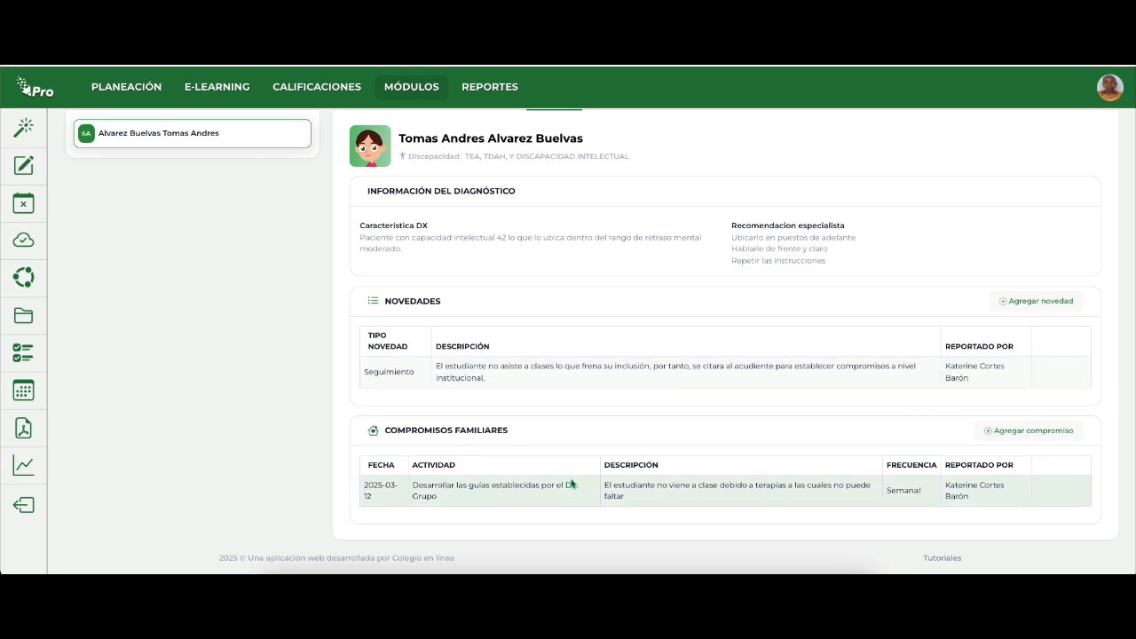
scroll(1020, 435, up, 1)
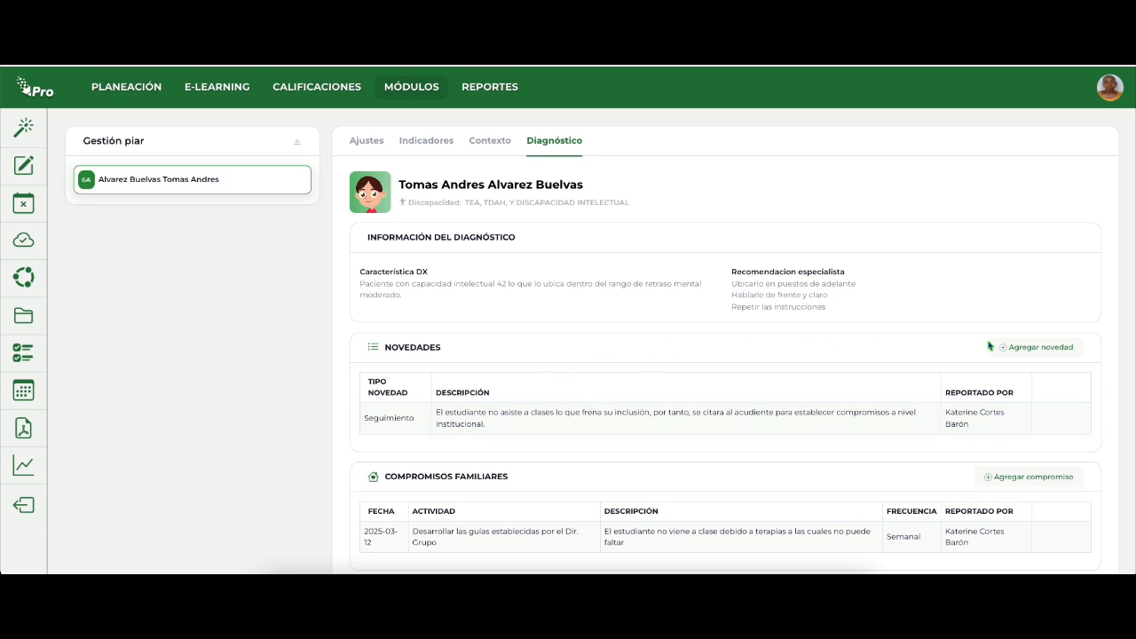
scroll(851, 398, down, 1)
scroll(852, 397, up, 1)
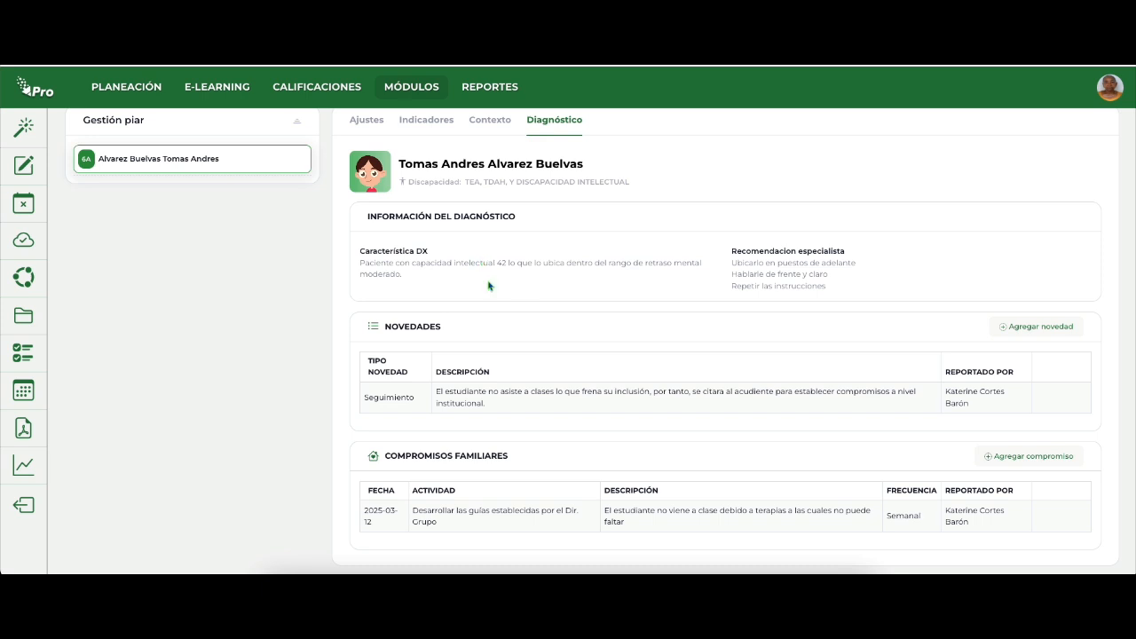
scroll(489, 285, up, 1)
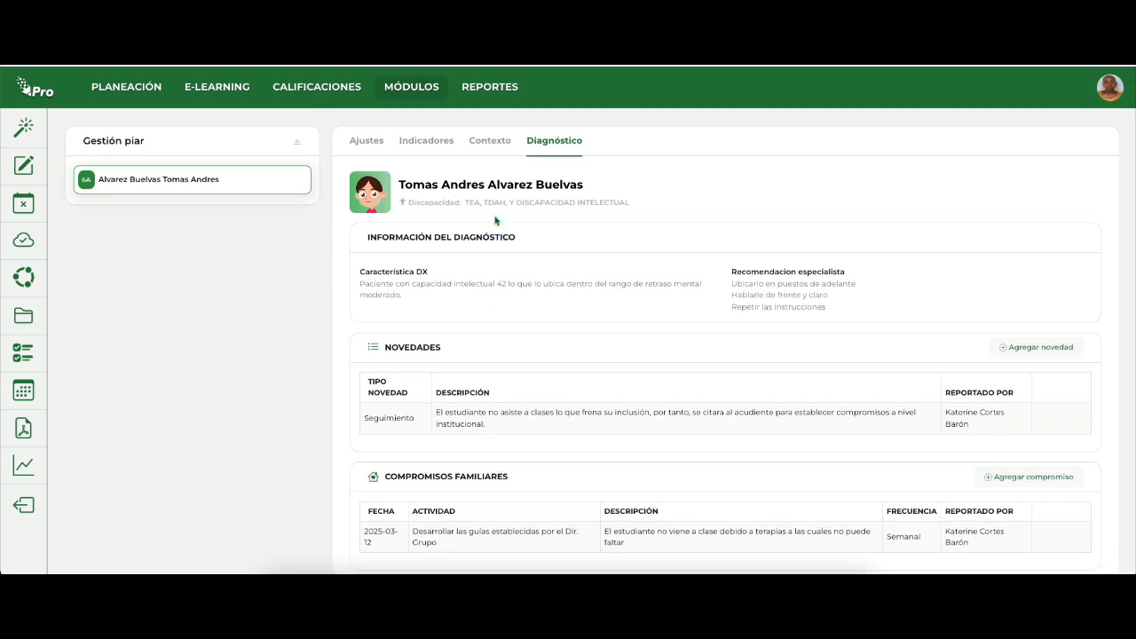
Open the student's Contexto form in the teacher's PIAR view and examine its fields down through the health and home sections.
click(495, 146)
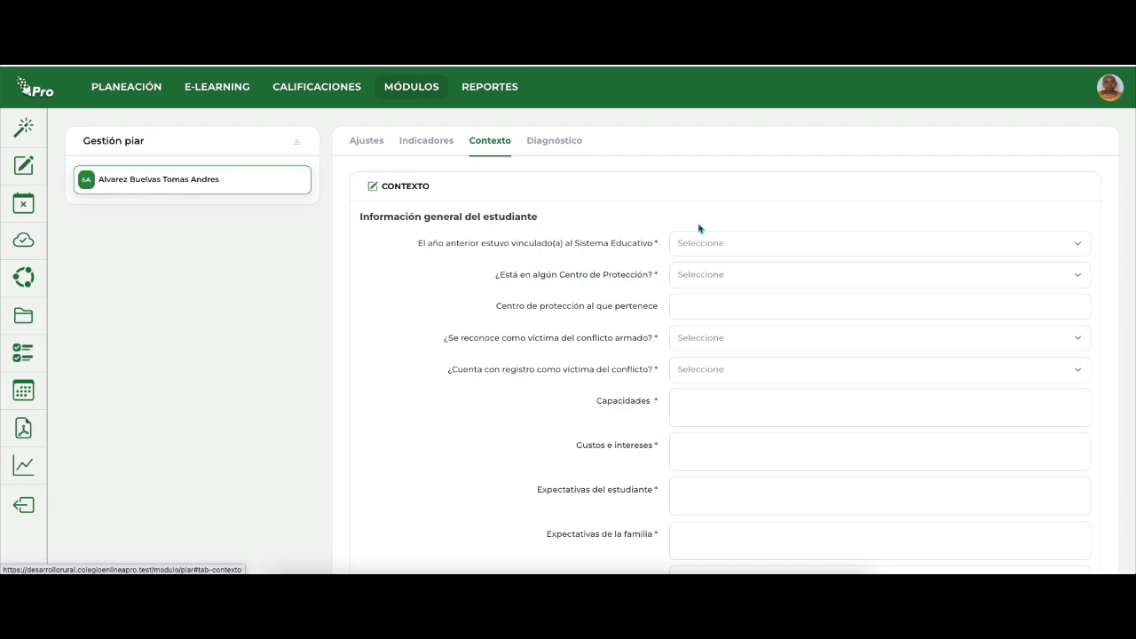
scroll(706, 300, down, 6)
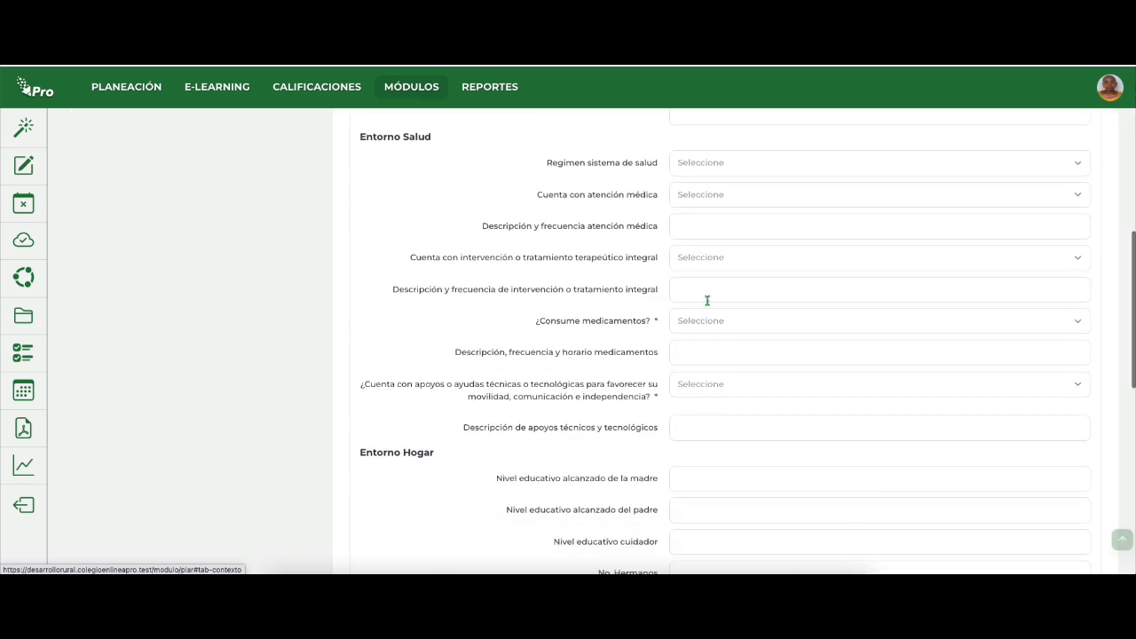
scroll(708, 305, up, 8)
scroll(708, 305, down, 7)
scroll(708, 306, down, 6)
scroll(708, 305, up, 10)
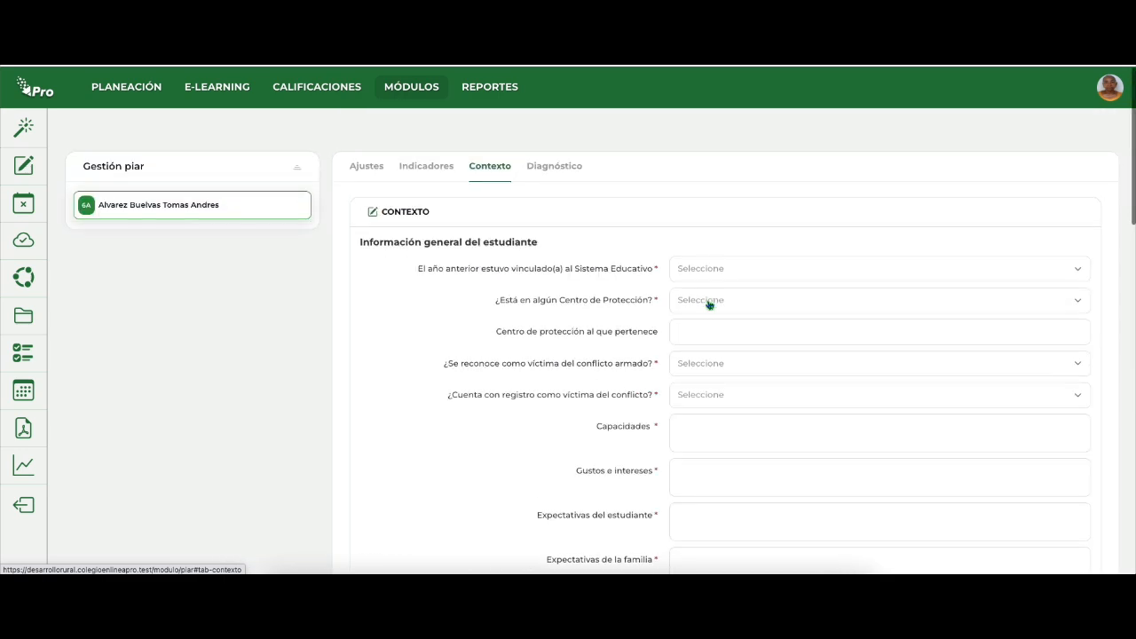
scroll(709, 305, down, 1)
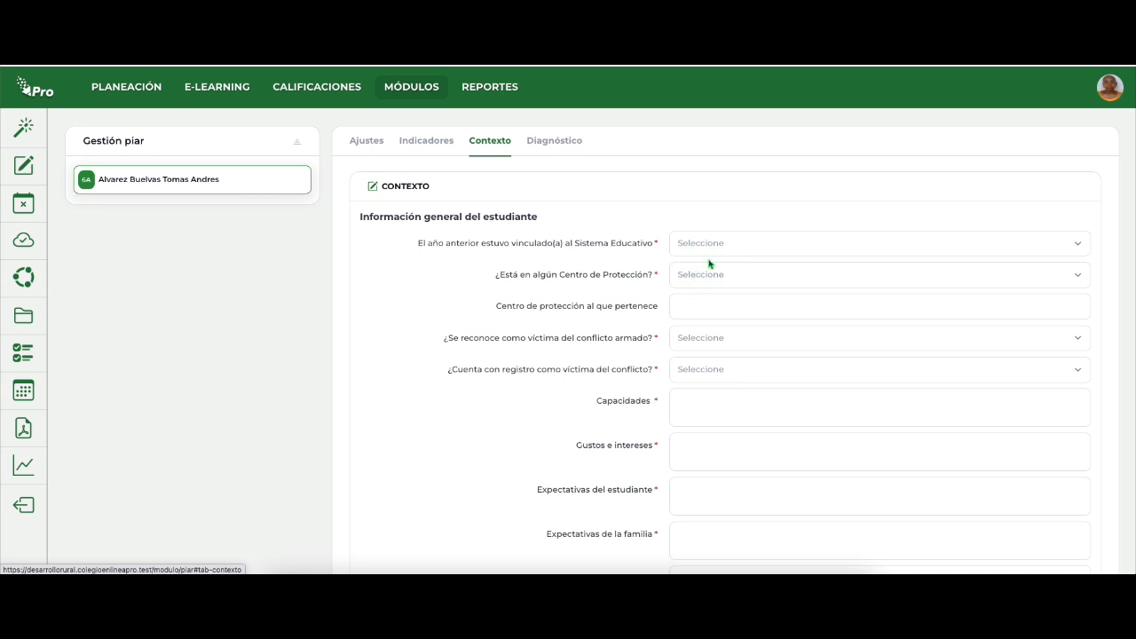
Start a new ajuste razonable for the subject Ciencias sociales, historia, geografía, constitución política y democracia.
click(366, 146)
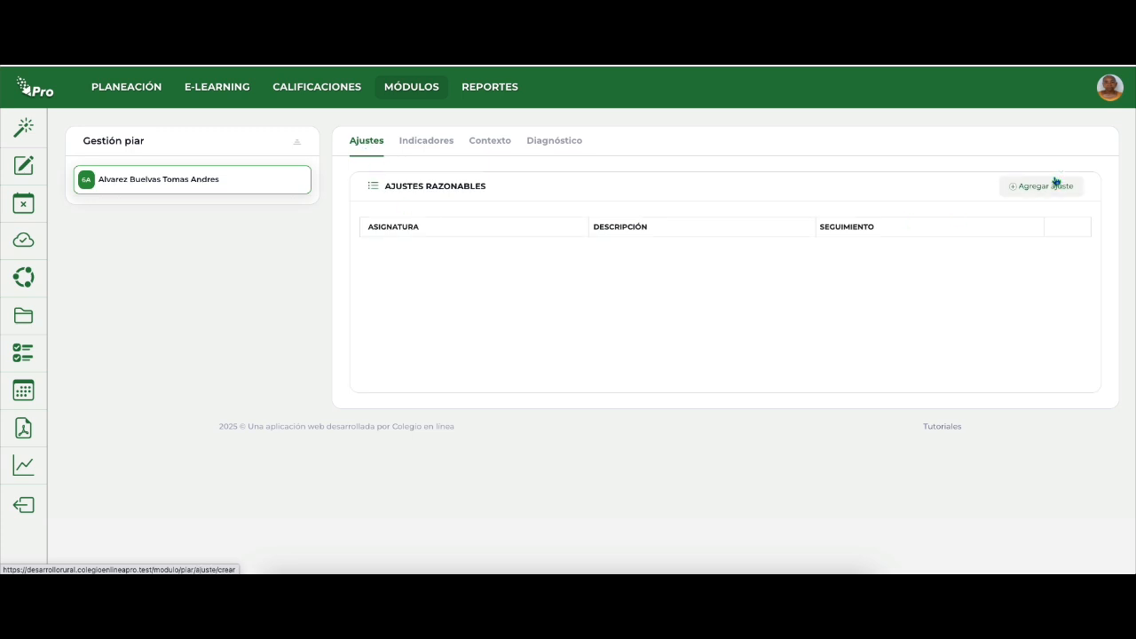
click(1045, 190)
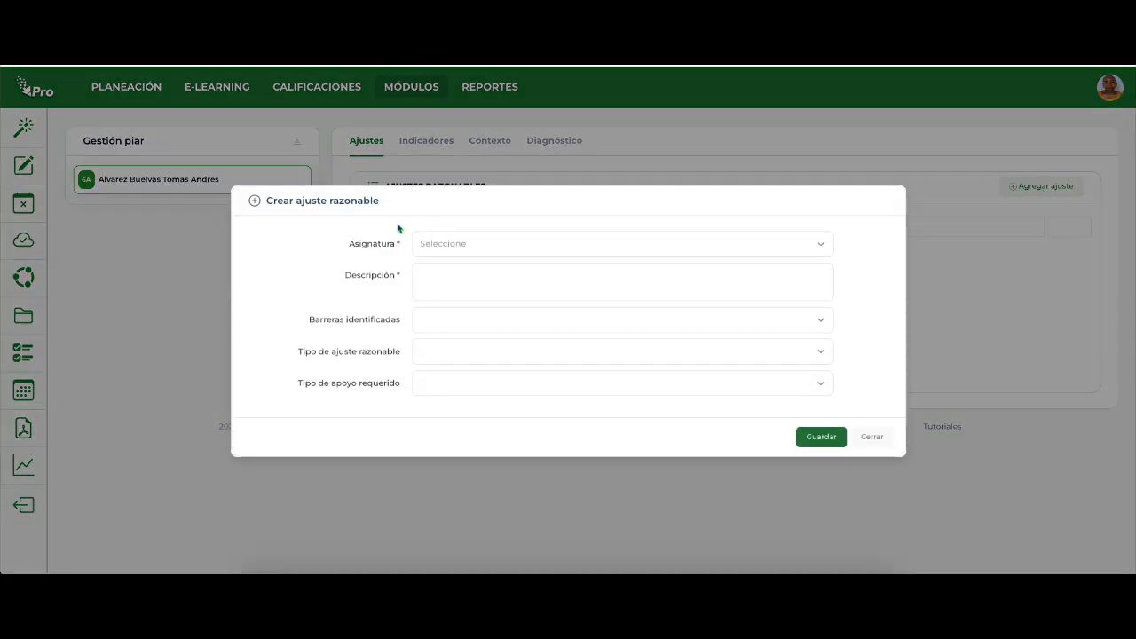
click(462, 247)
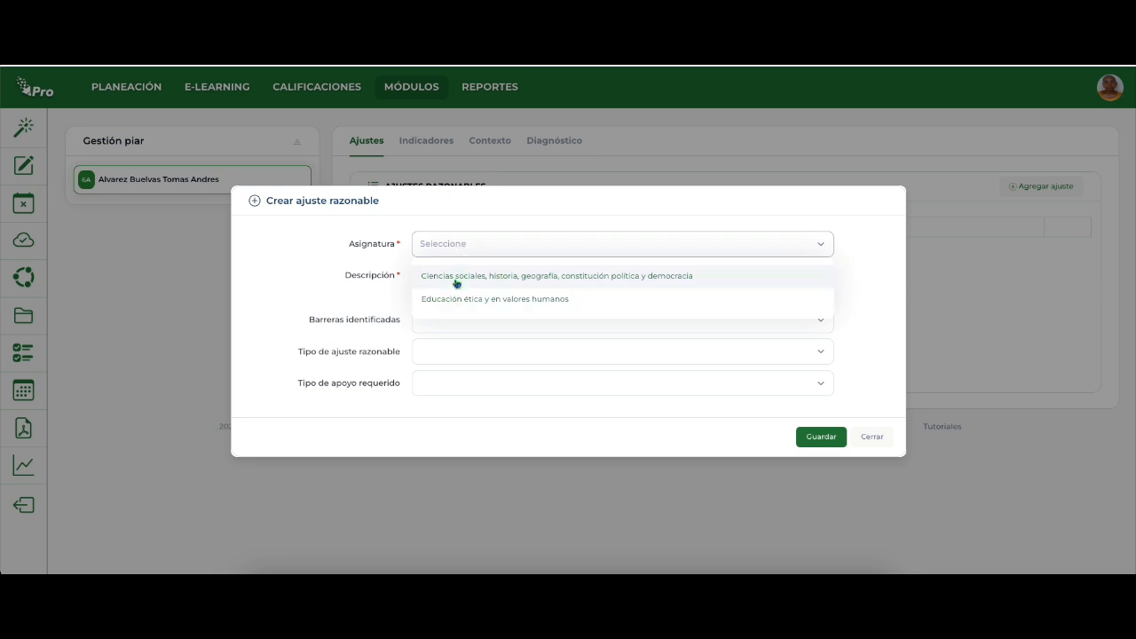
click(457, 277)
Begin the adjustment's description with the student's first names and "es un estudiante diagnosticado con TEA, TDHA y retraso mental moderado,".
click(449, 281)
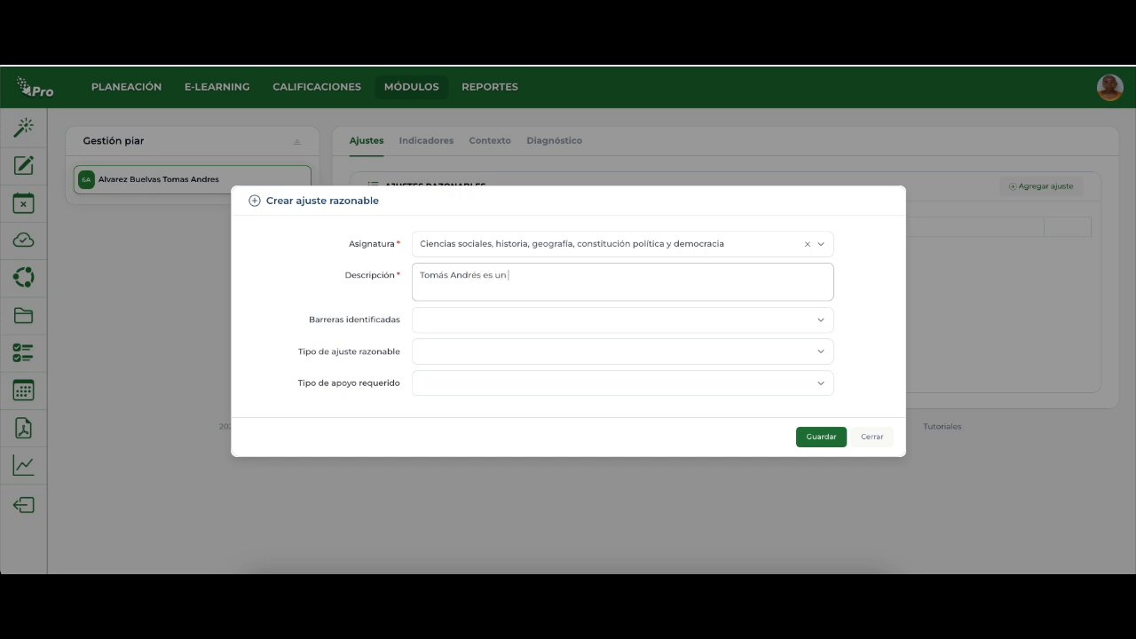
text(diante diagnosticado con TEA)
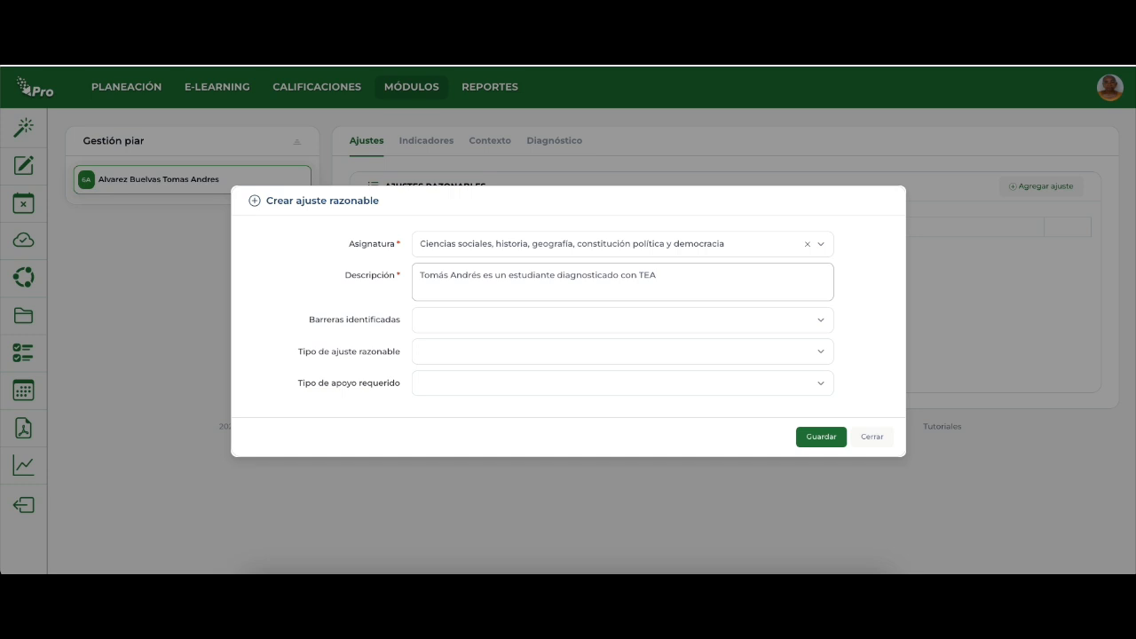
text(, TDHA y retraso mental mopde)
key(BackSpace)
key(BackSpace)
key(BackSpace)
text(derado, quien presse)
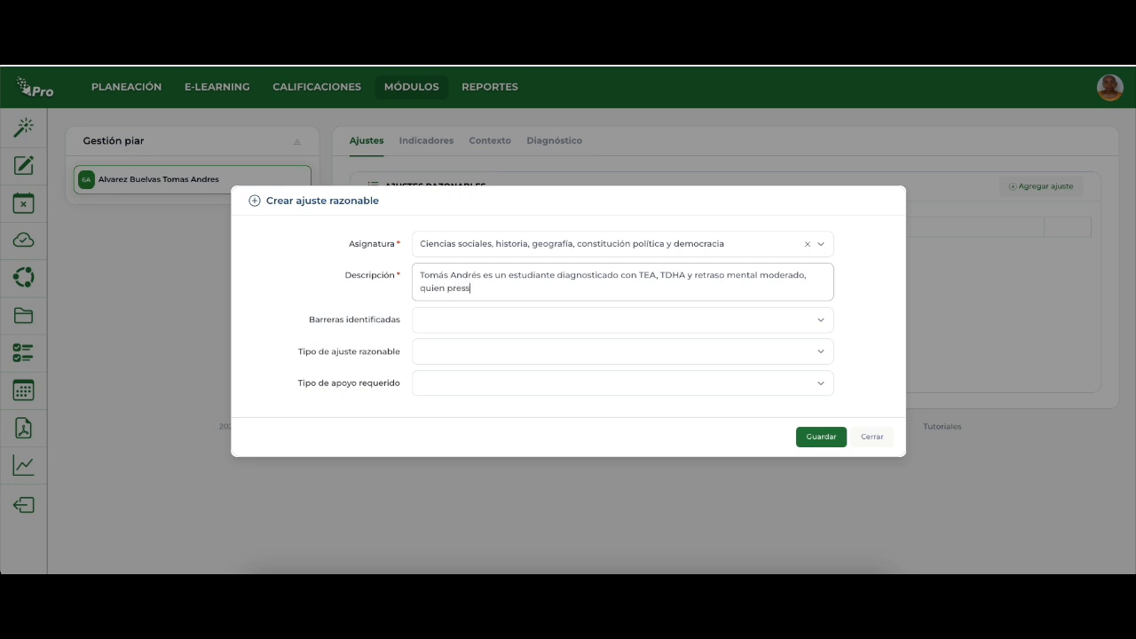
Continue the adjustment's description with "quien presenta dificultades significativas en el proceso de aprendizaje.".
key(BackSpace)
text(enta dificultades significativas en el )
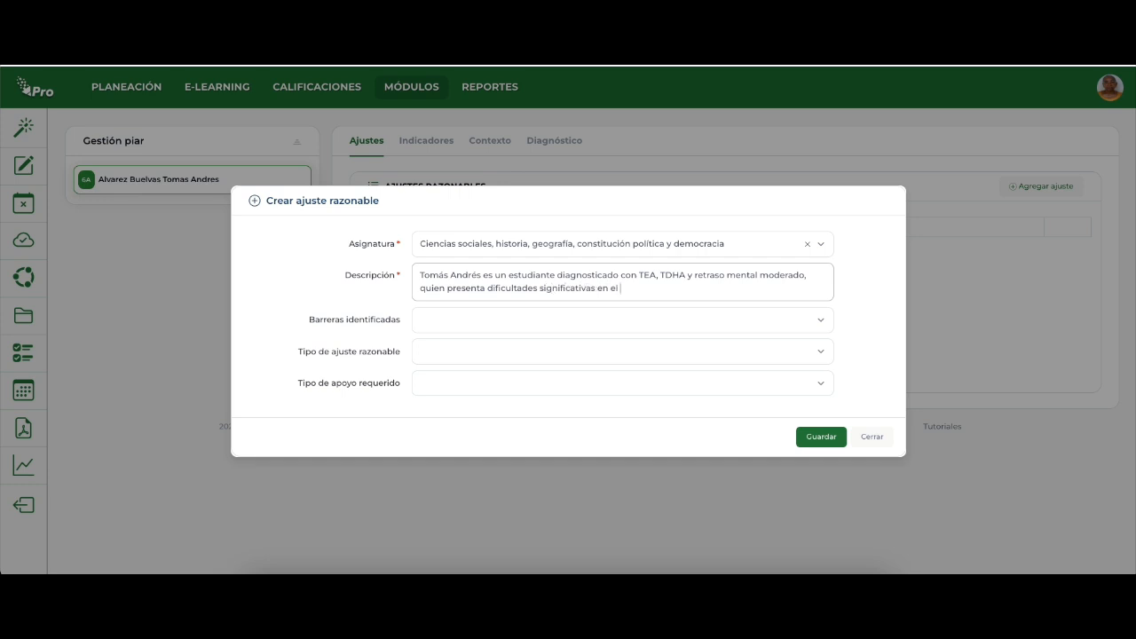
text(proceso de apren)
text(dizaje)
text(.)
text( Ya que)
text( durante la cl)
text(ase man)
text(ifeist)
Finish the adjustment's description with "Ya que durante la clase manifiesta molestia a la participación.".
key(BackSpace)
key(BackSpace)
key(BackSpace)
key(BackSpace)
text(iesta mopl)
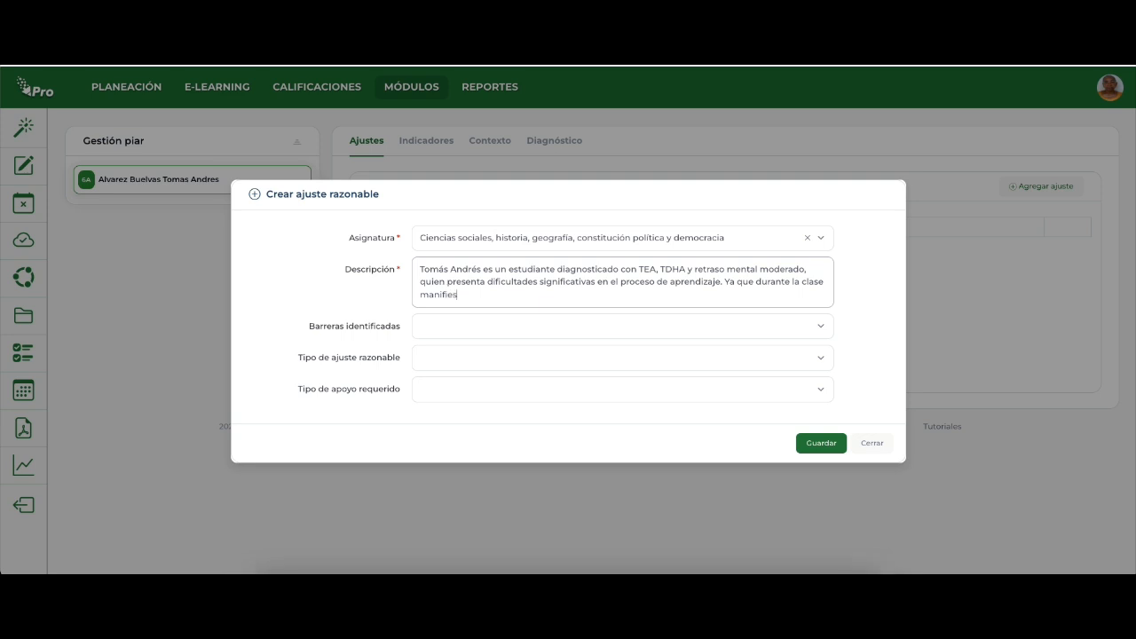
key(BackSpace)
key(BackSpace)
text(lestia al)
key(BackSpace)
text(a la particiap)
text(ci)
key(BackSpace)
key(BackSpace)
text(pacio)
text(n.)
Set the identified barrier to "Se desconoce los ritmos y estilos de aprendizaje de los estudiantes" and check the options for Tipo de ajuste razonable.
click(471, 329)
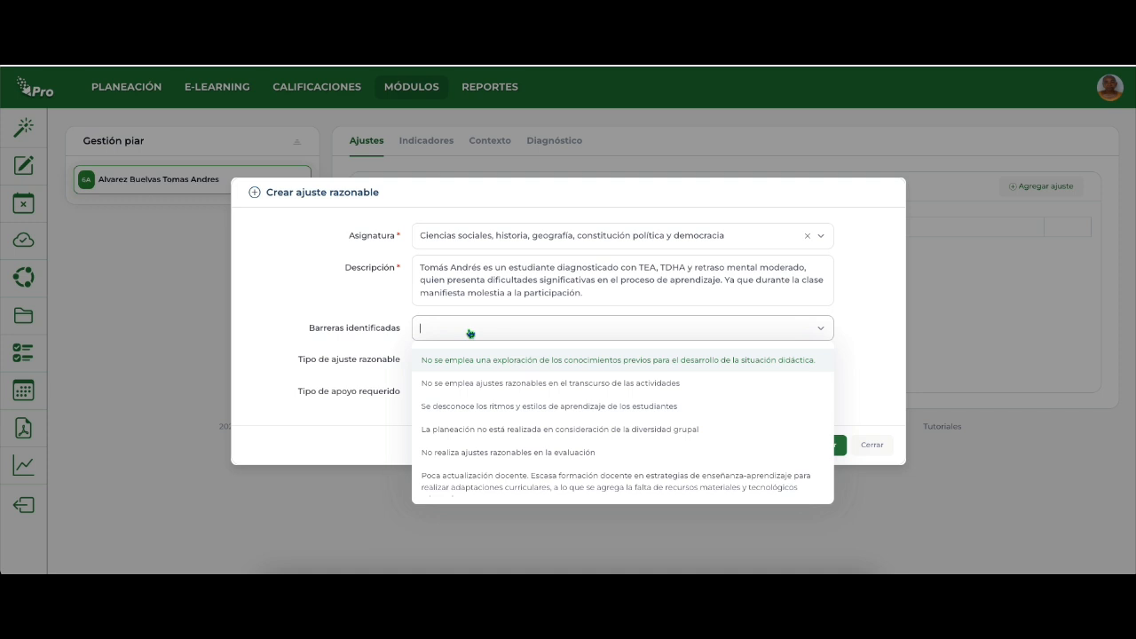
click(444, 409)
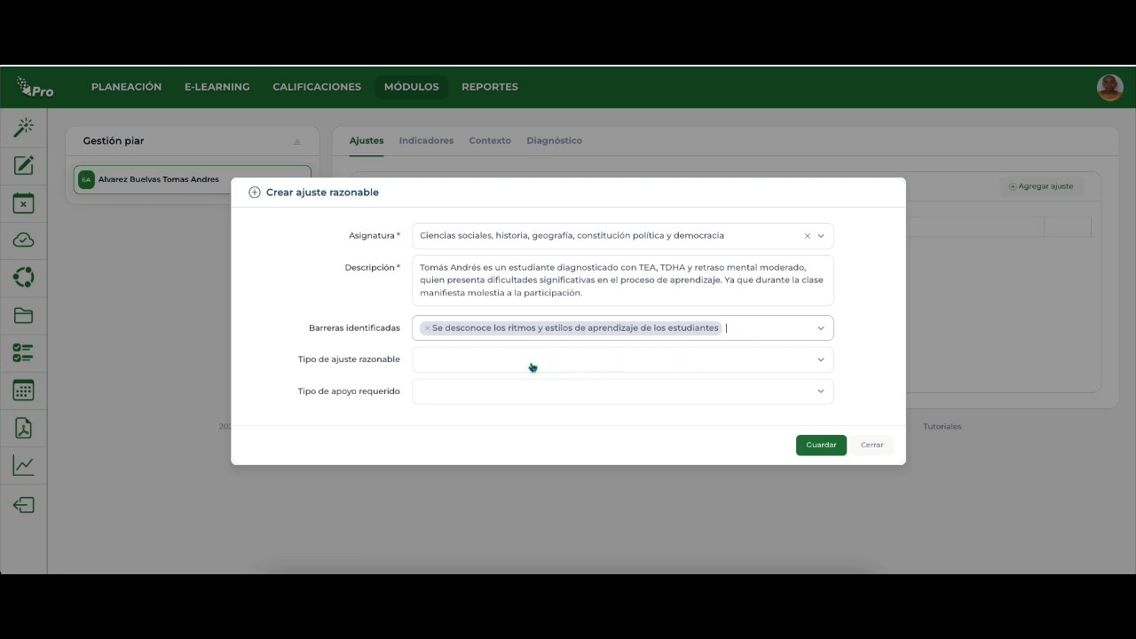
click(489, 362)
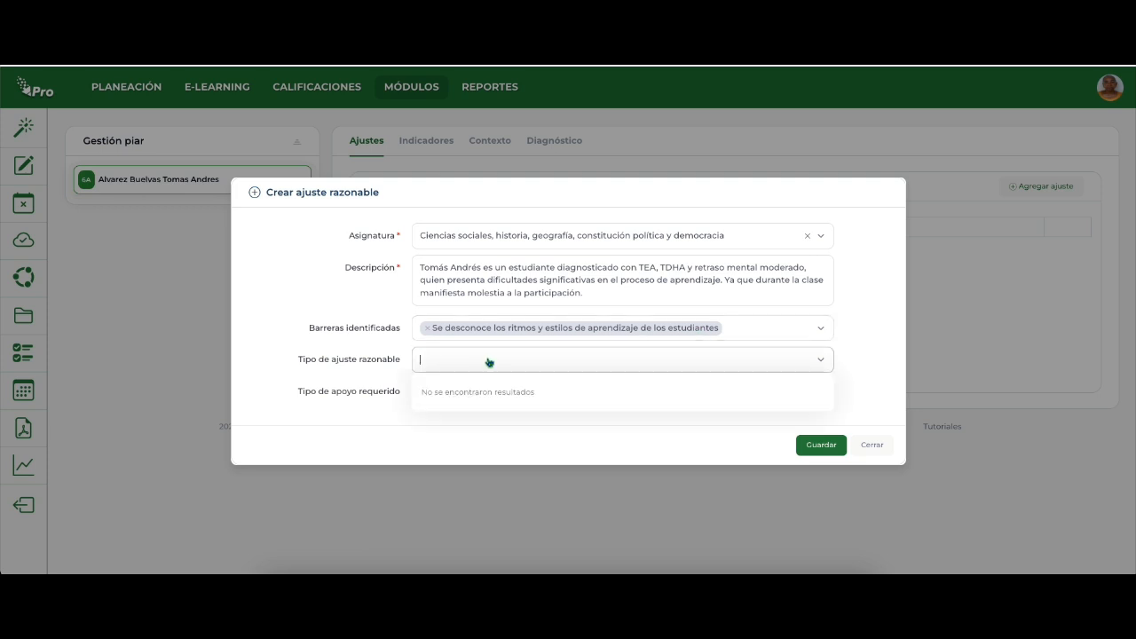
click(489, 362)
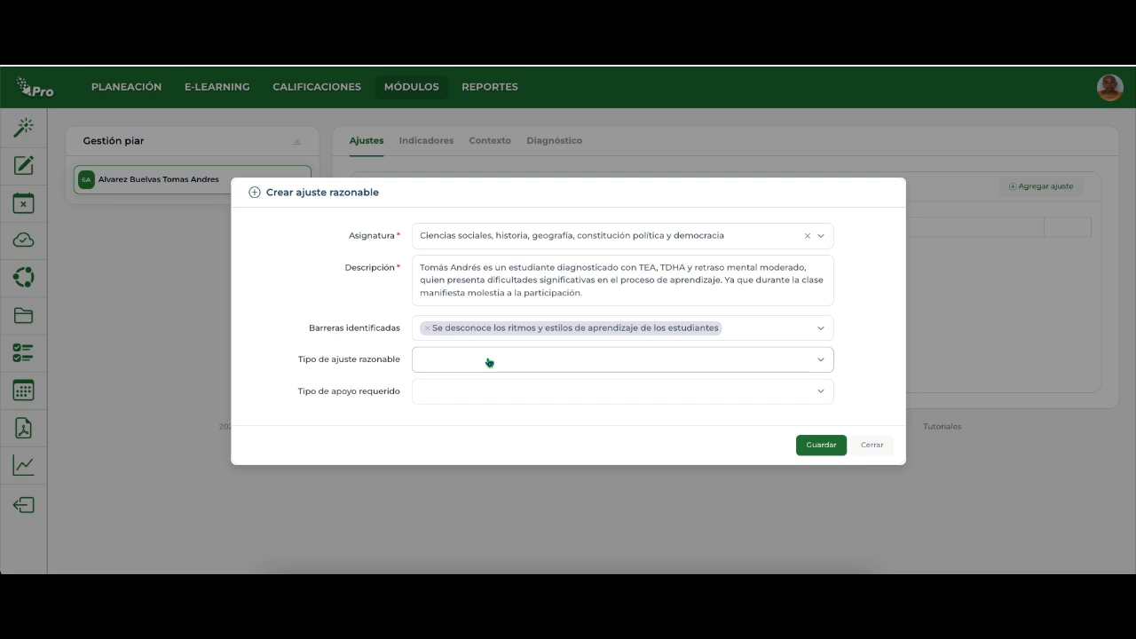
Set the required support to "Dar tiempo y organizar los espacios para desarrollo de las habilidades de comunicación." and save the adjustment.
click(454, 393)
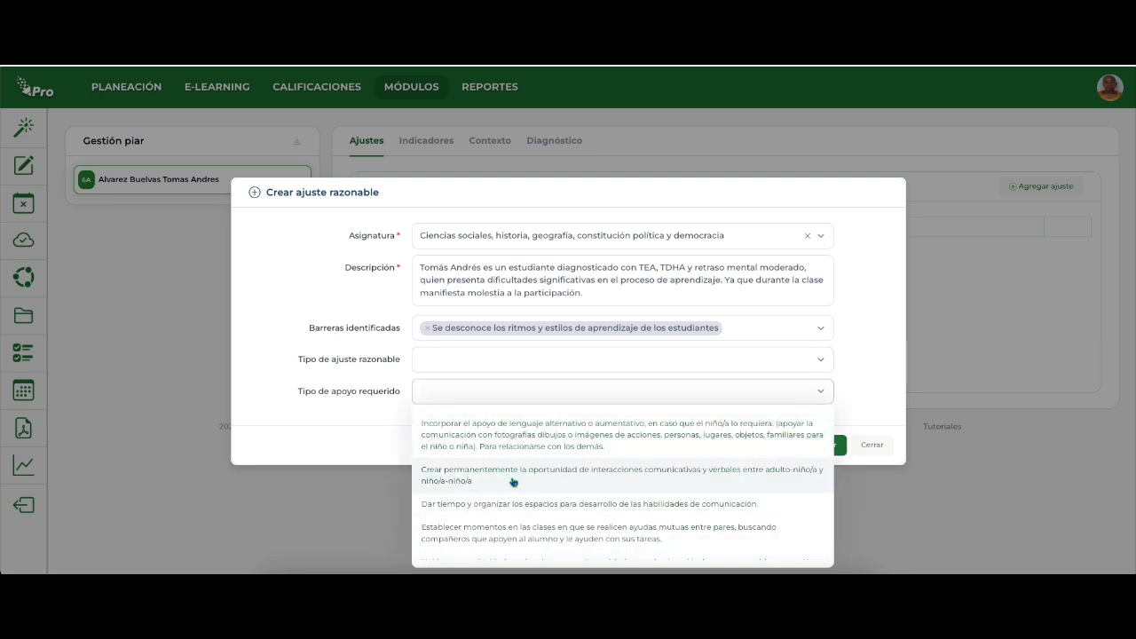
scroll(494, 491, down, 1)
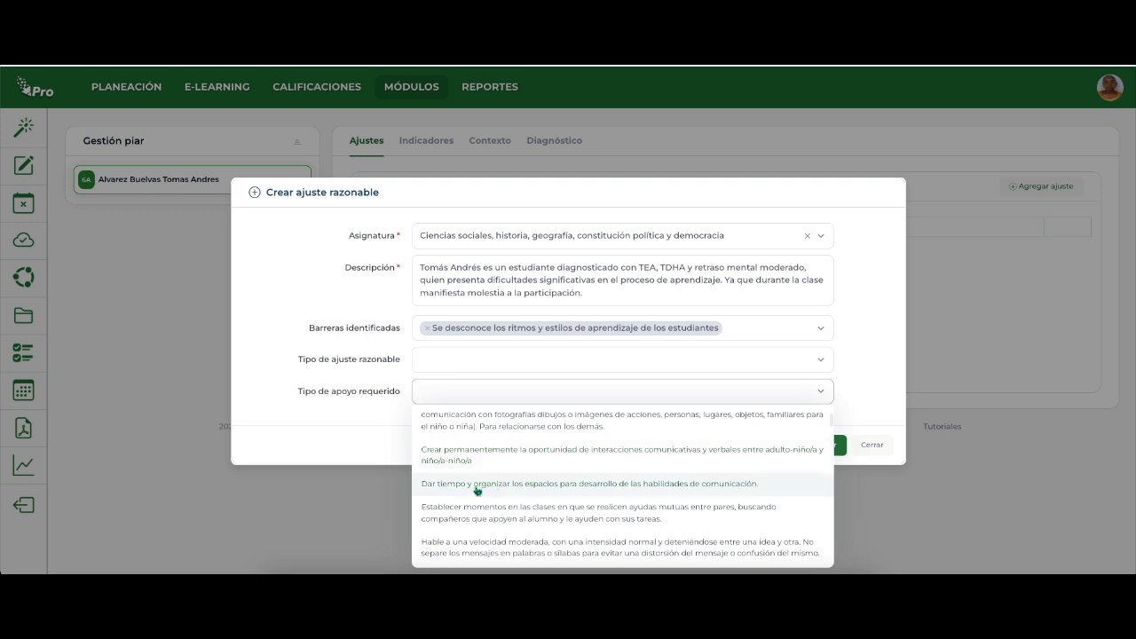
click(494, 490)
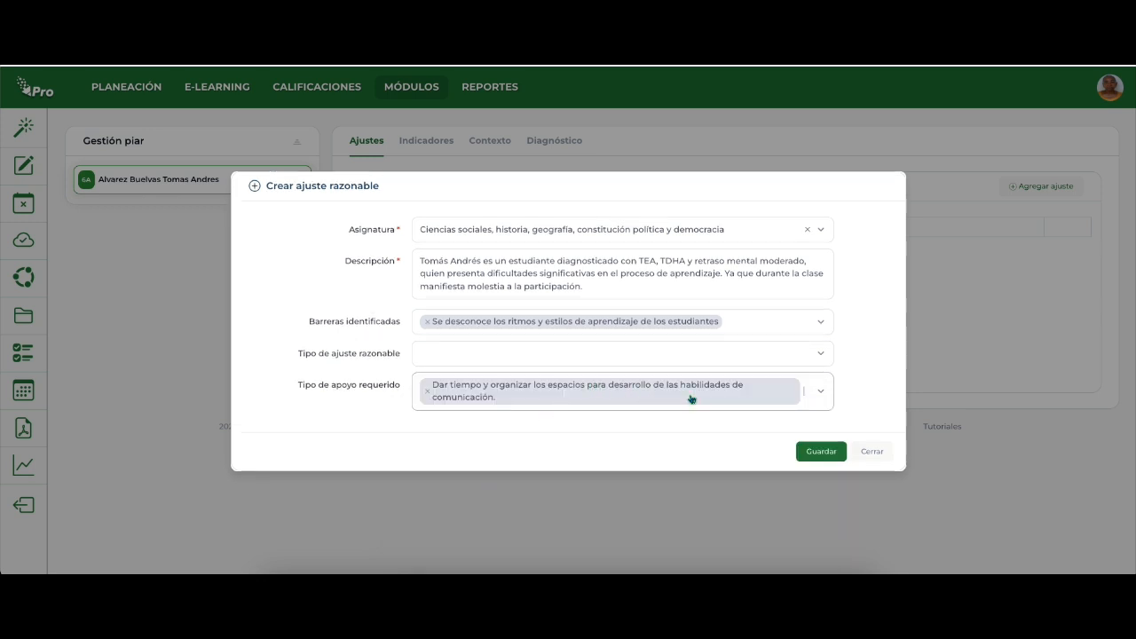
click(816, 451)
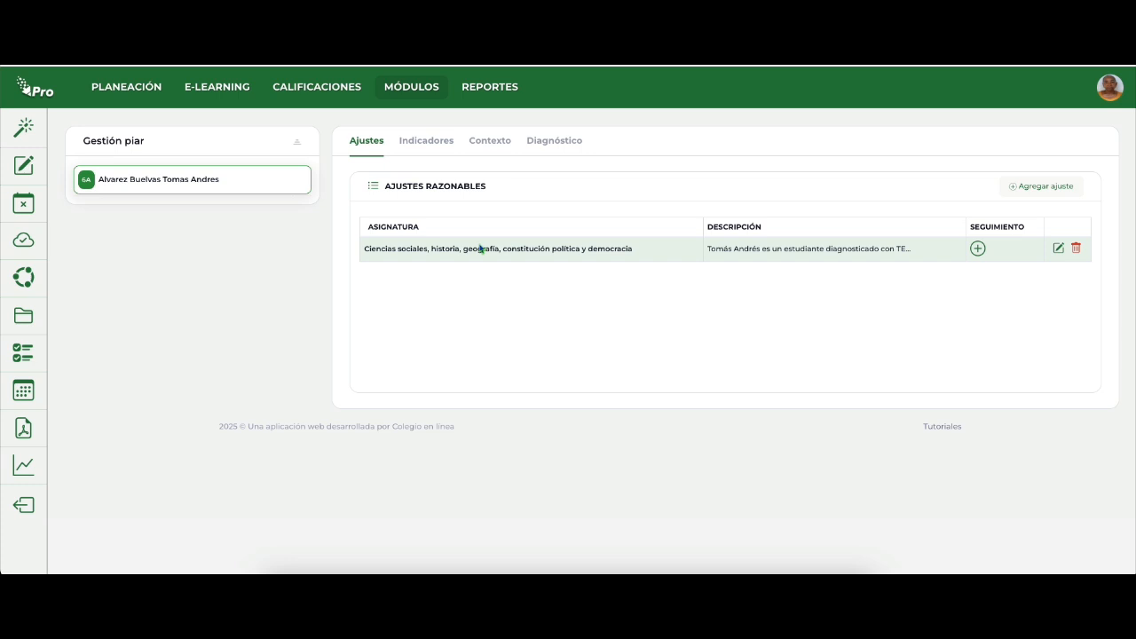
View the follow-up form of the social sciences adjustment and close it without entering anything.
click(977, 249)
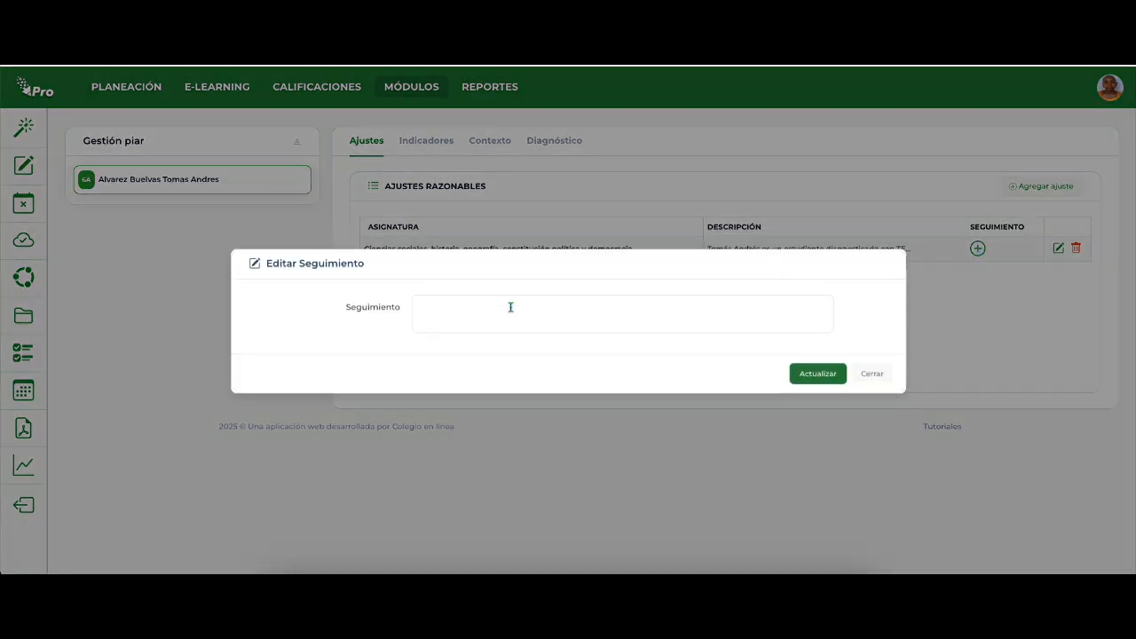
click(870, 373)
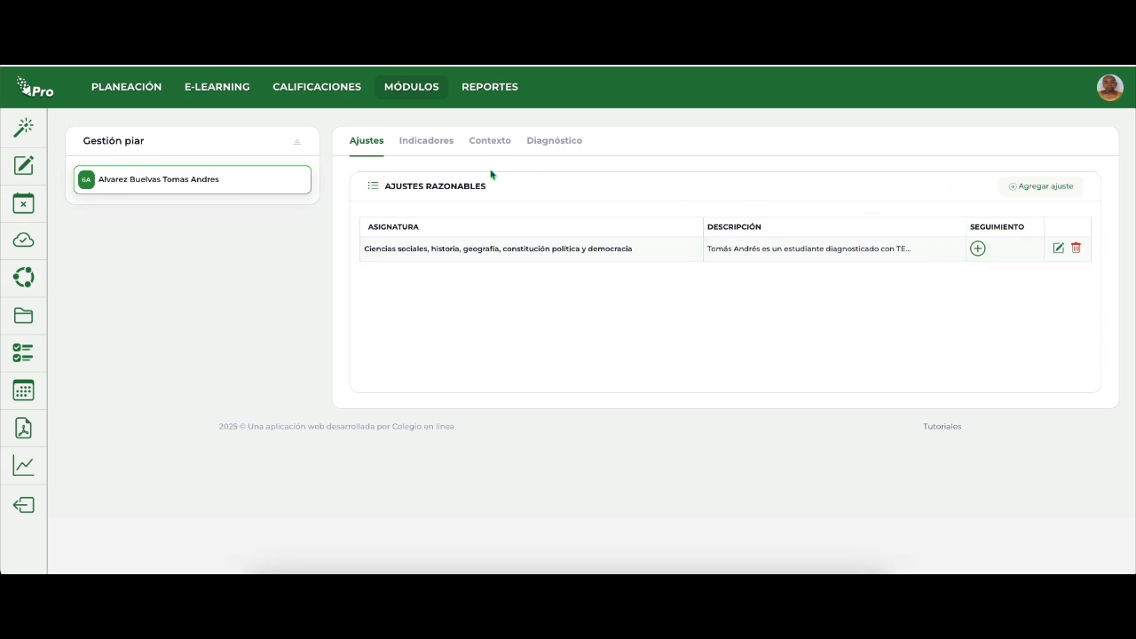
In the social sciences performance indicators, enter "Indicador 1" for period 1 and "Indicador 2" for period 2.
click(424, 146)
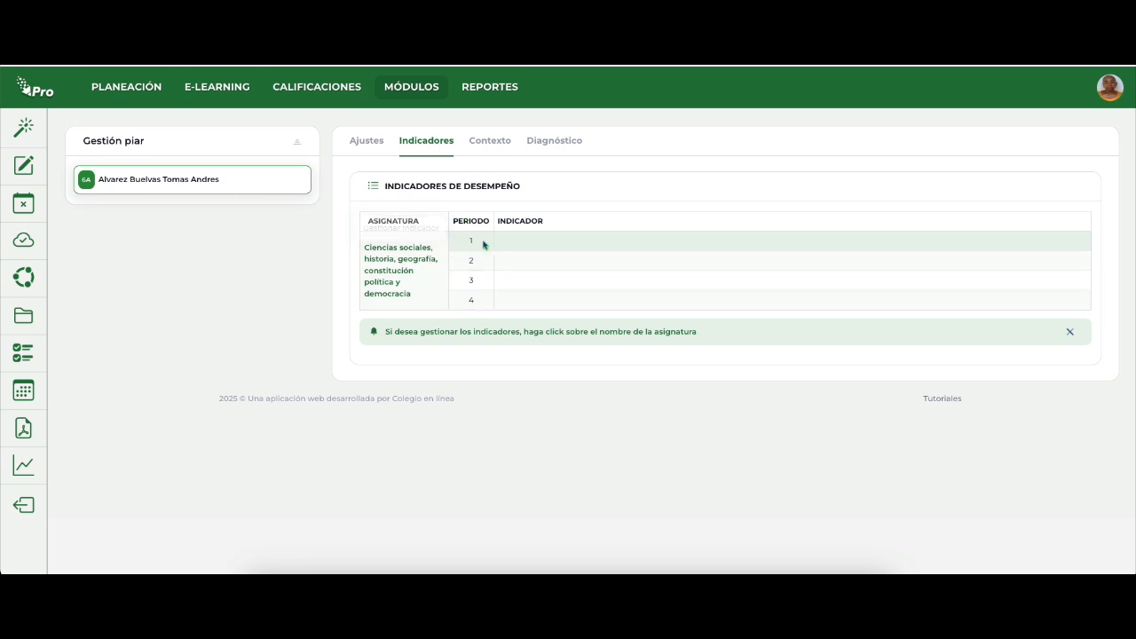
click(387, 265)
click(351, 176)
text(Indicador)
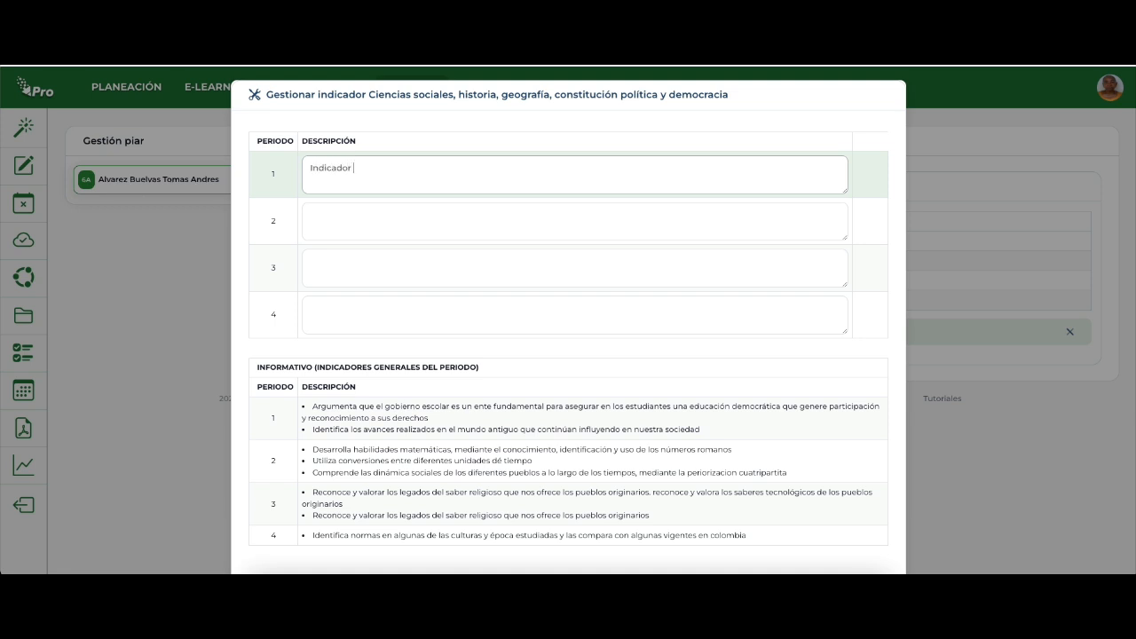
click(357, 228)
text(Indicador 2)
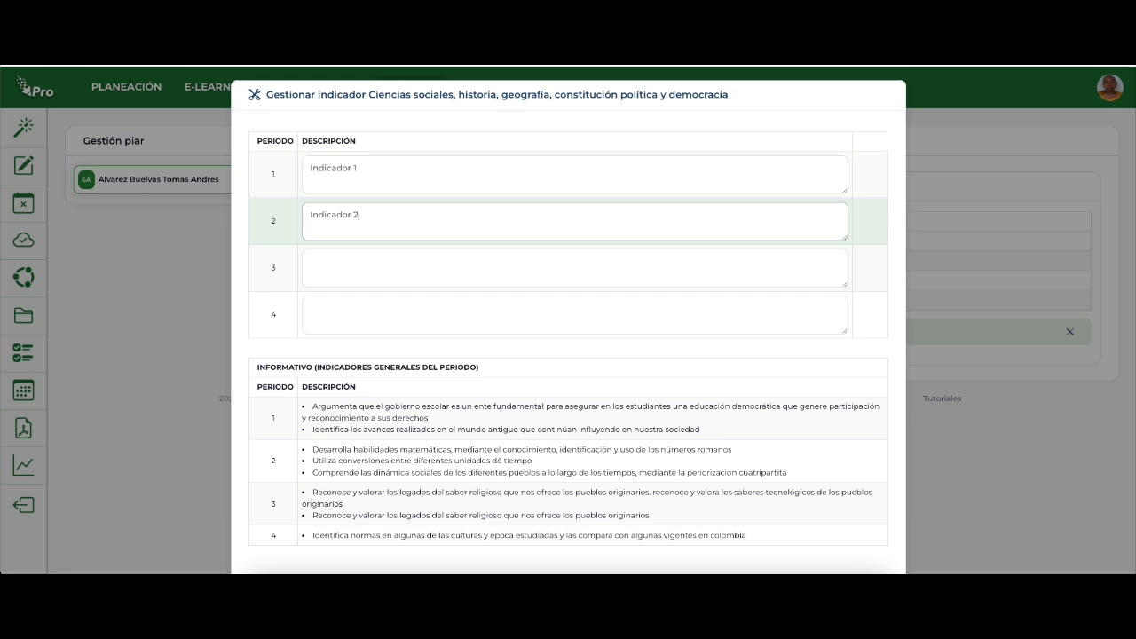
Enter "Indicador 3" for period 3 and "Indicador 4" for period 4.
click(341, 272)
text(Indicado)
click(333, 306)
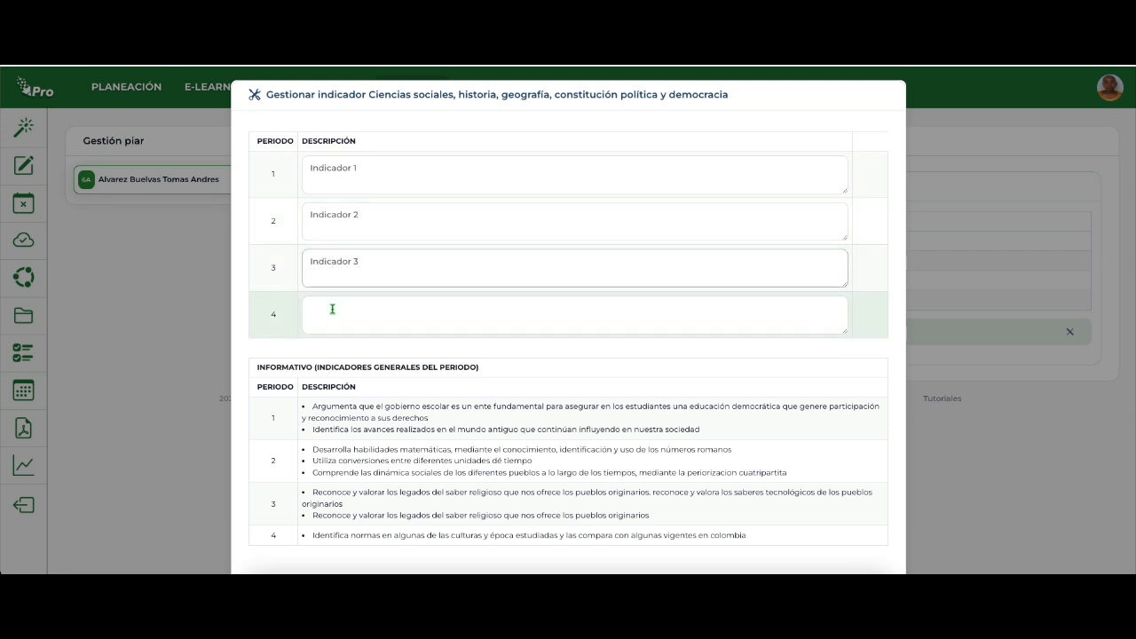
text(Indicad)
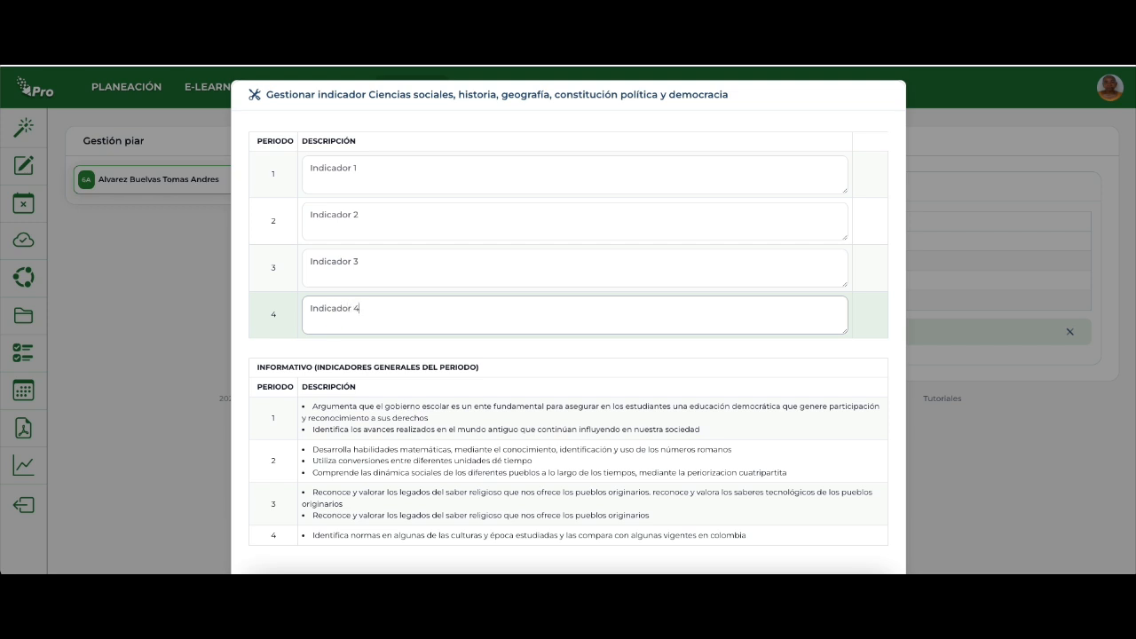
text(or 4)
Compare the student's indicators with the general indicators of each period and save them.
scroll(355, 395, down, 1)
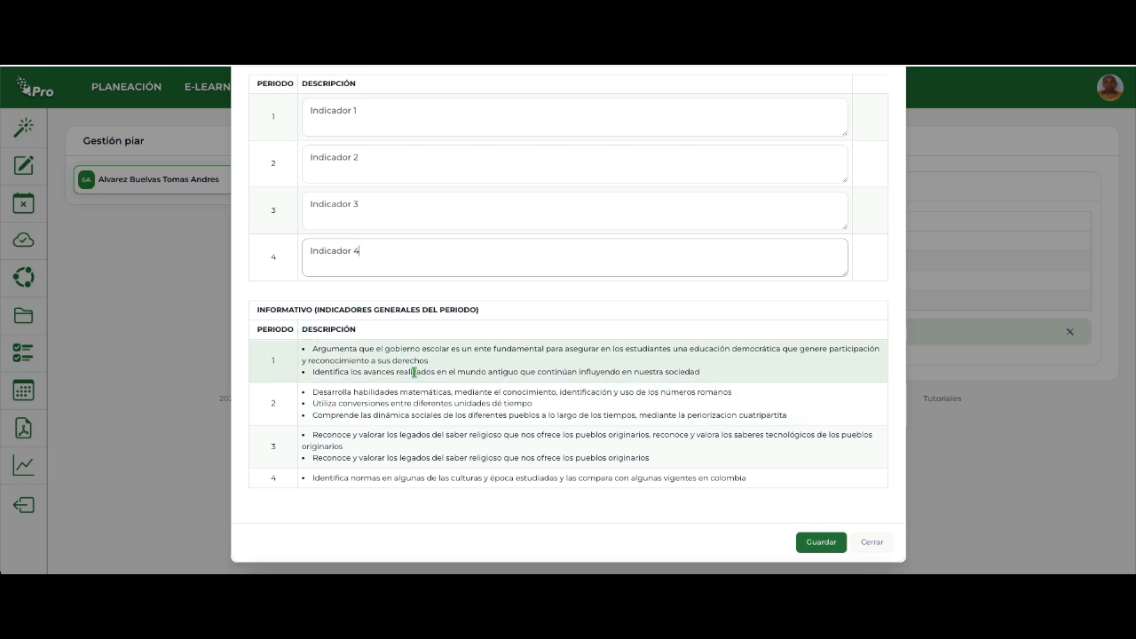
scroll(414, 372, up, 1)
scroll(414, 372, down, 1)
scroll(343, 371, up, 1)
scroll(343, 371, down, 1)
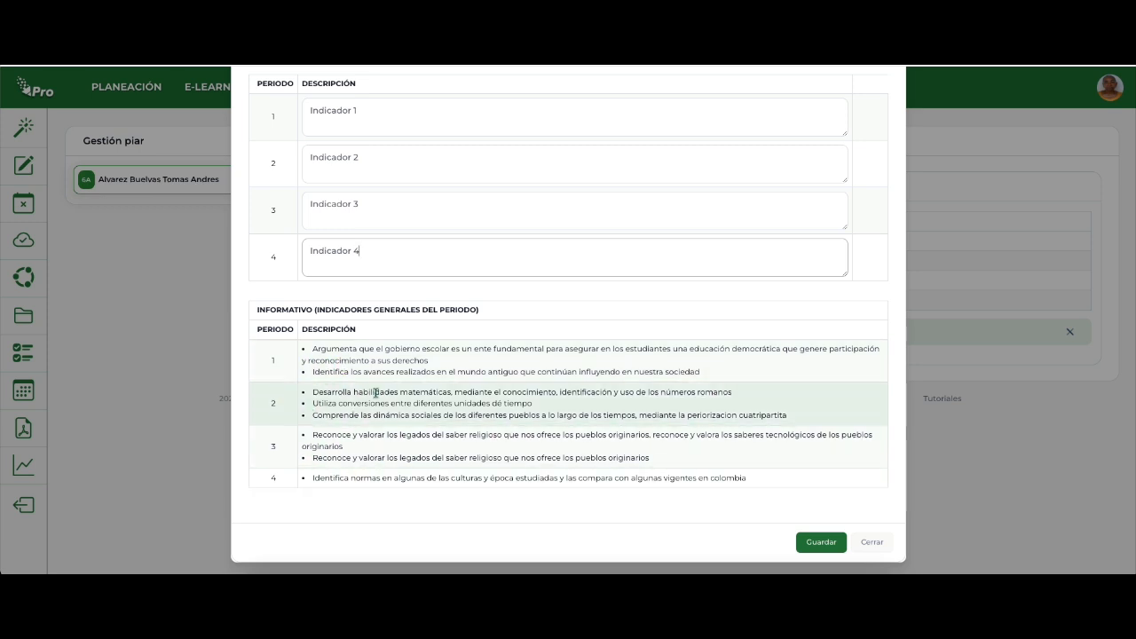
scroll(330, 360, up, 1)
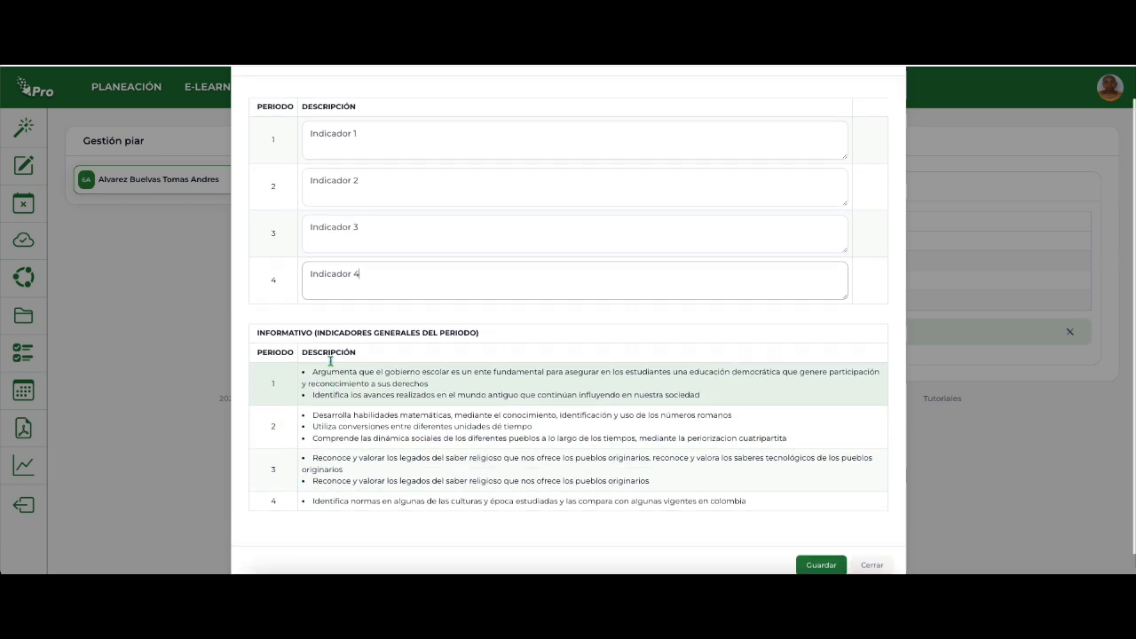
scroll(330, 360, up, 1)
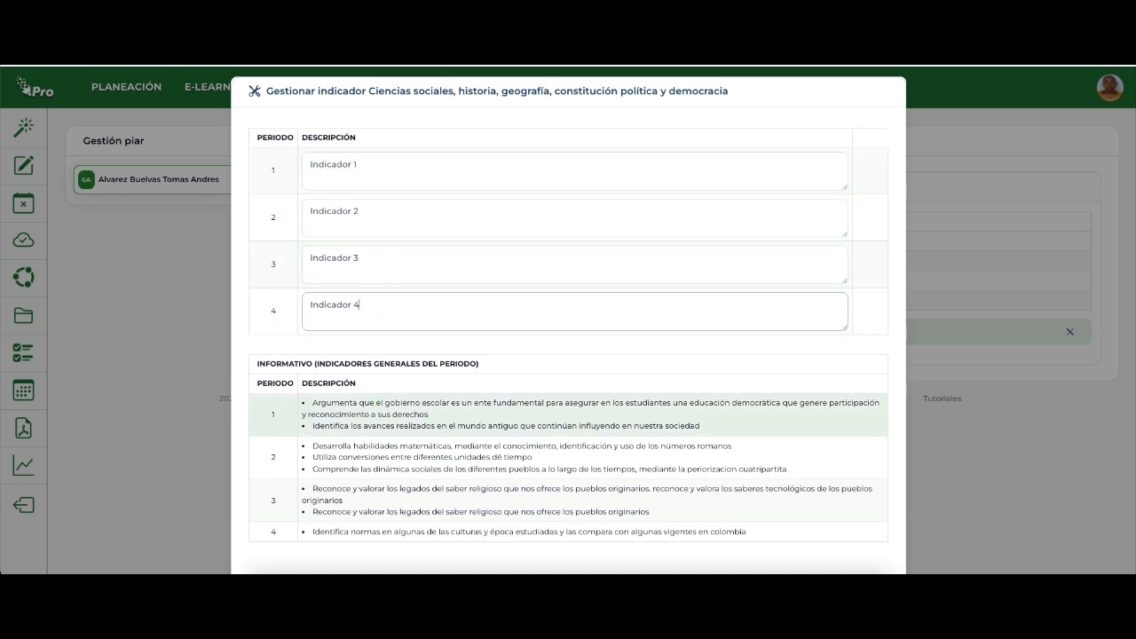
scroll(444, 444, down, 1)
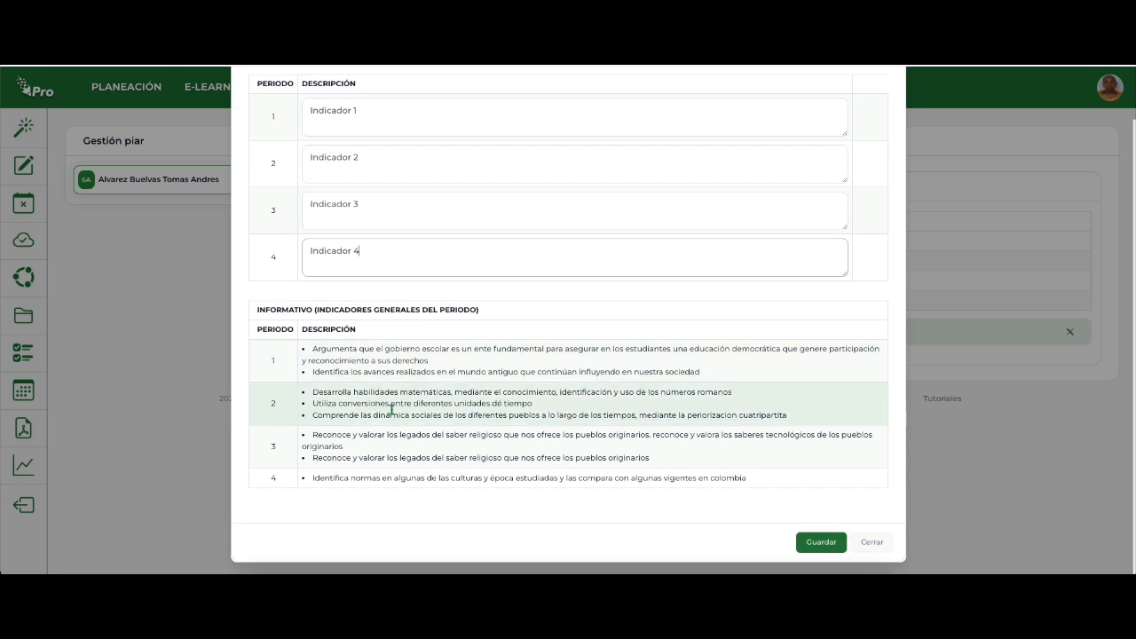
click(817, 543)
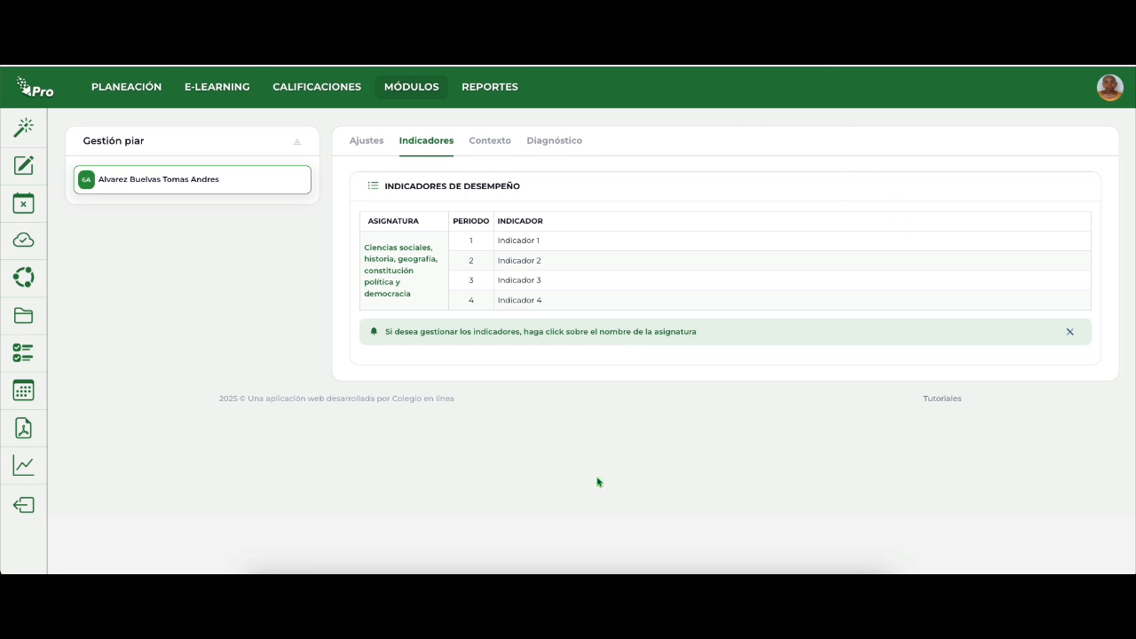
Open the first-period partial grades sheet for social sciences in group 6A.
click(314, 94)
click(320, 150)
click(119, 124)
click(95, 158)
click(76, 233)
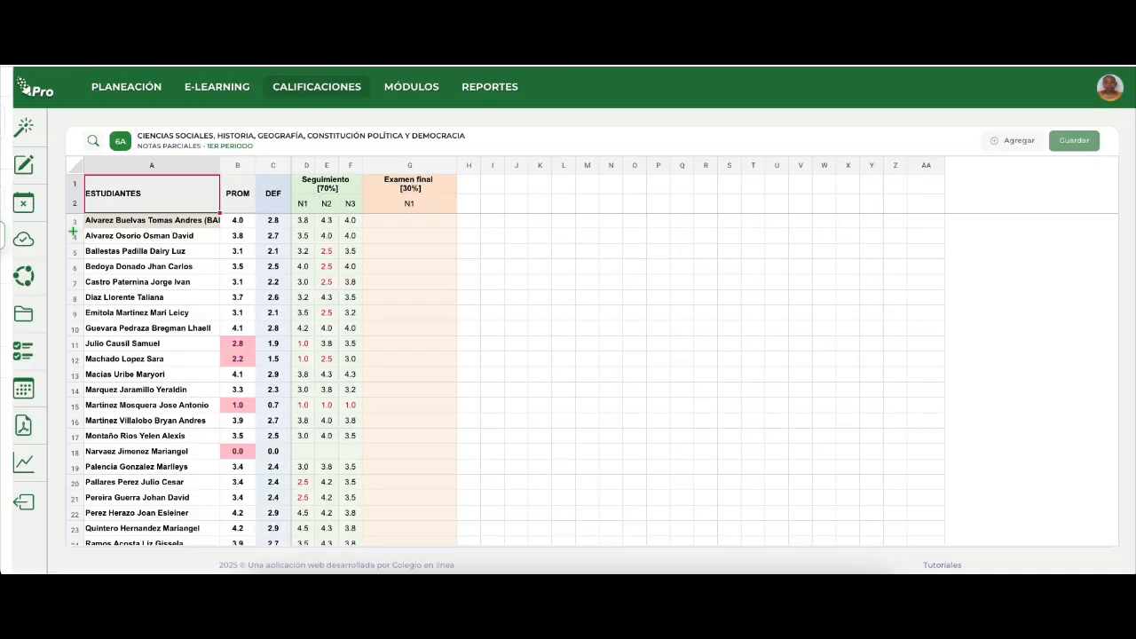
View the inclusion information of the first student in the grades sheet and close it.
click(143, 221)
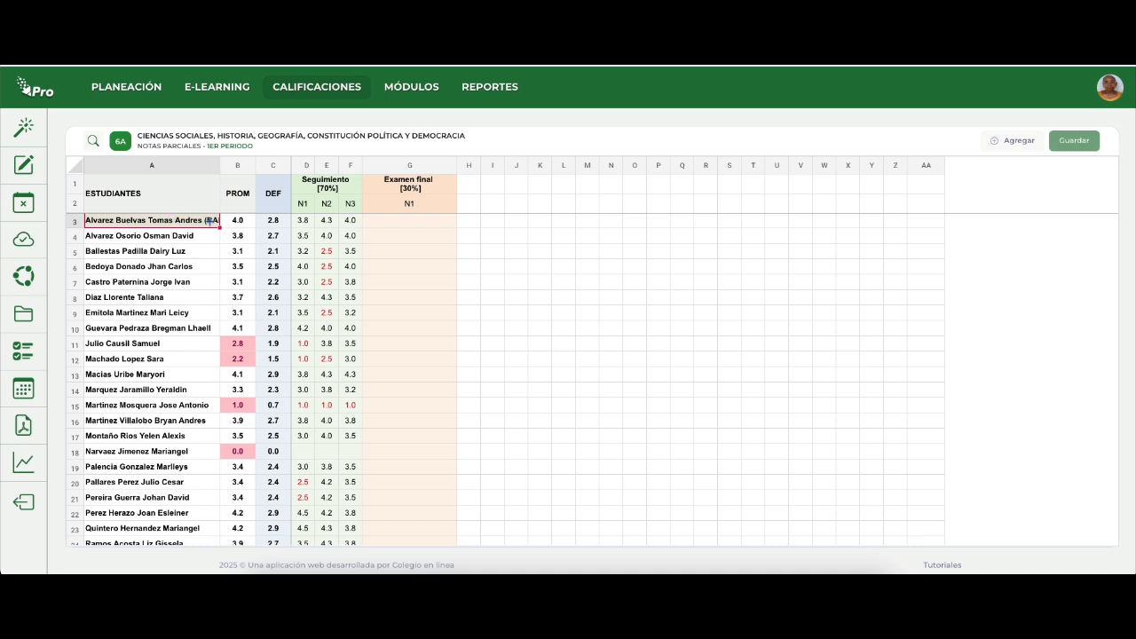
click(132, 236)
click(133, 222)
scroll(140, 296, down, 5)
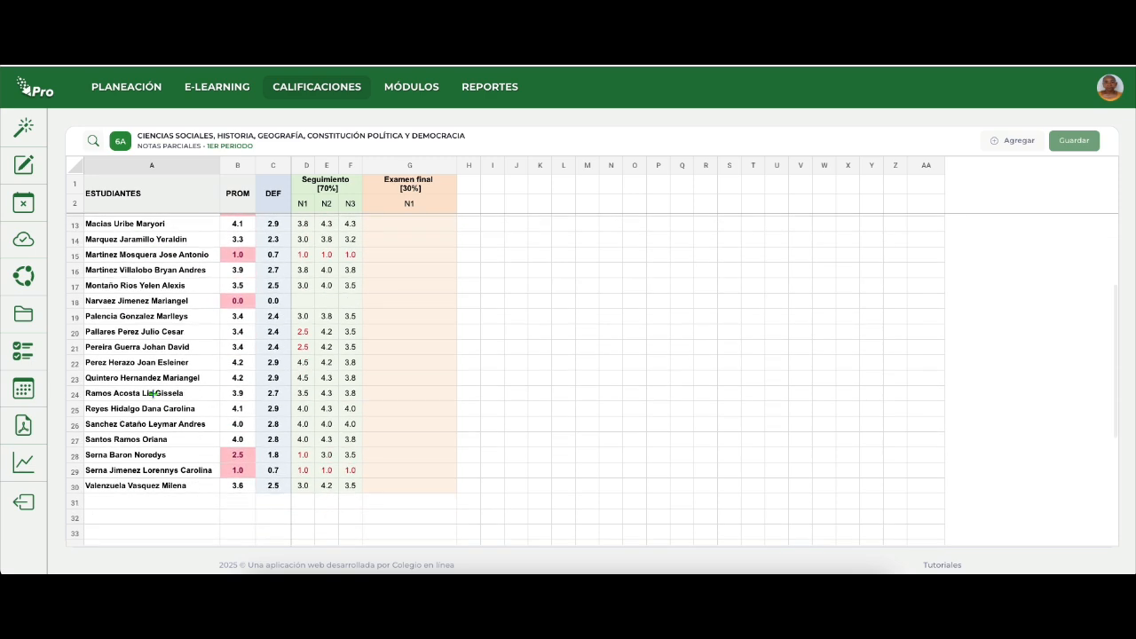
scroll(151, 364, up, 5)
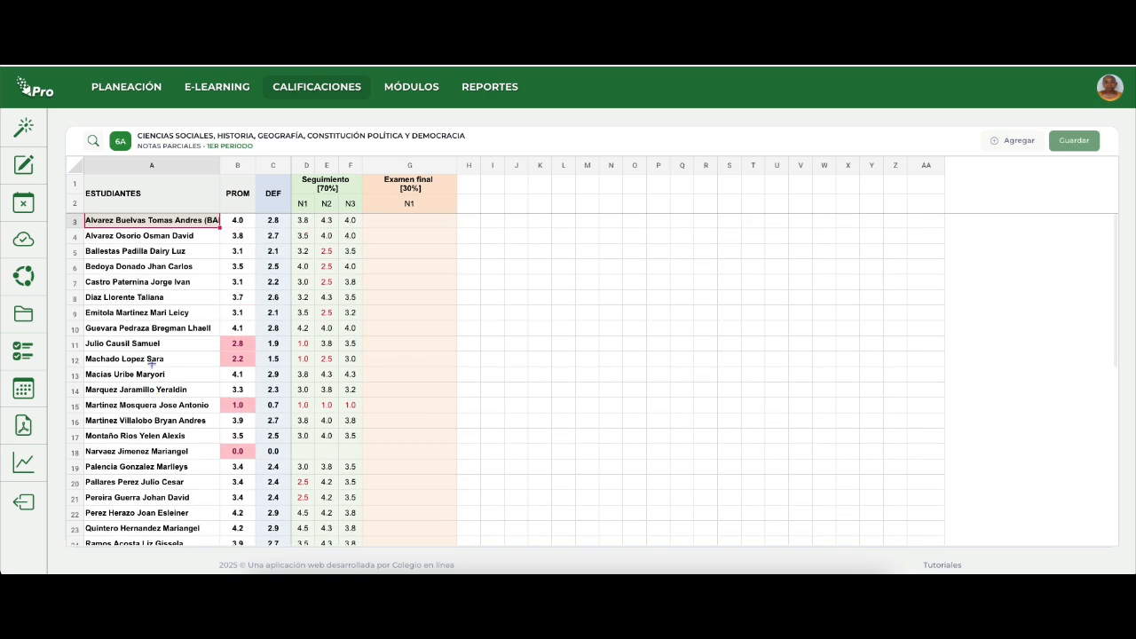
right_click(137, 221)
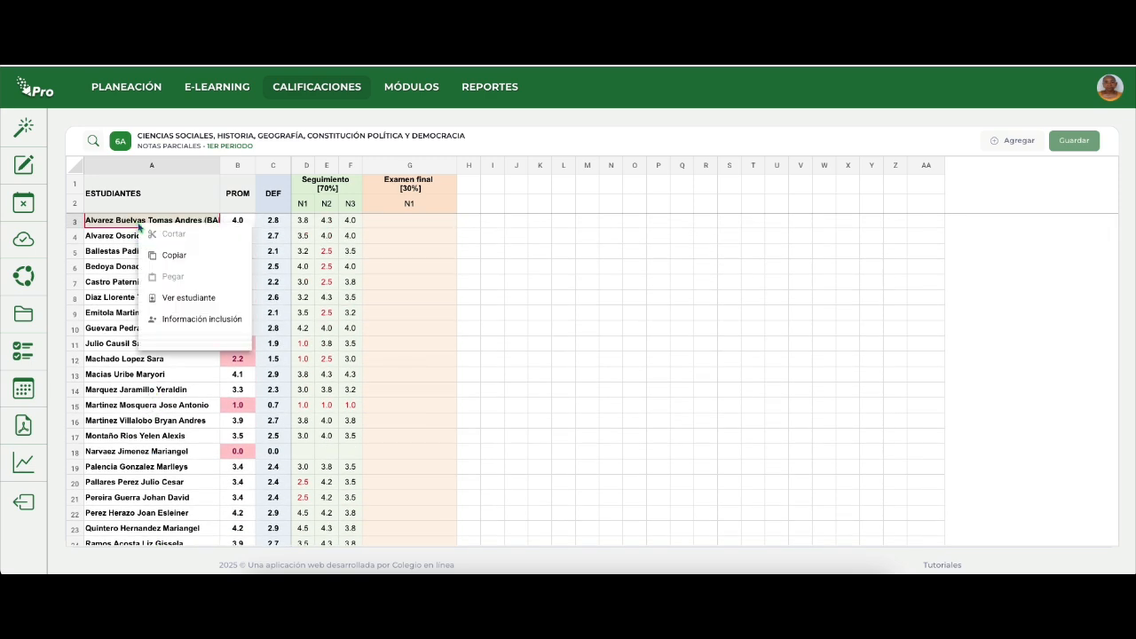
click(192, 321)
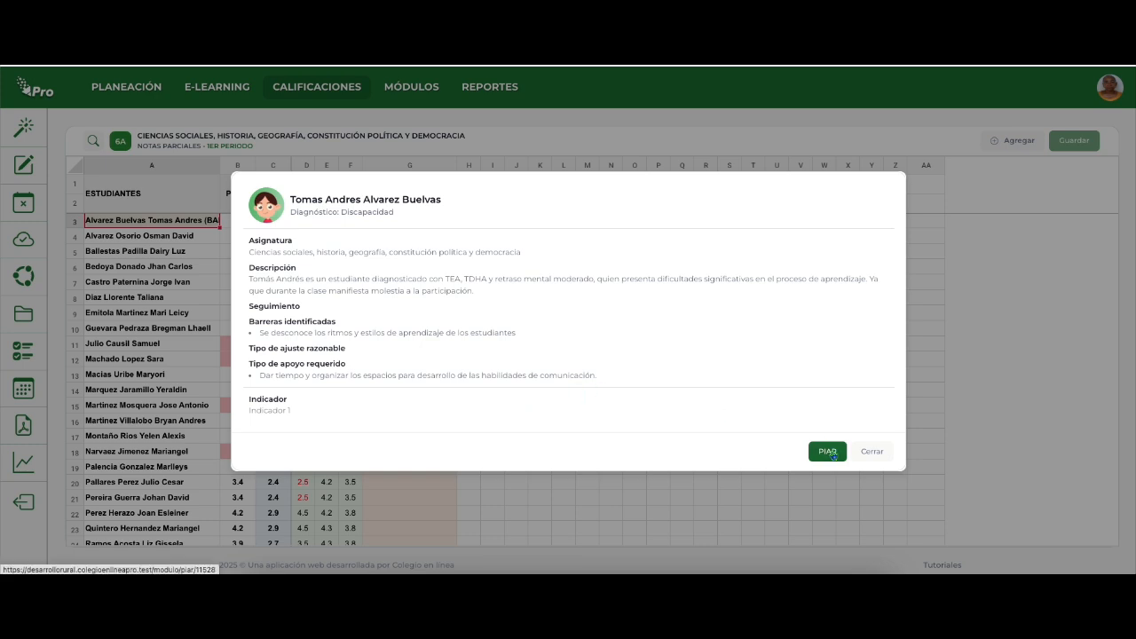
click(870, 452)
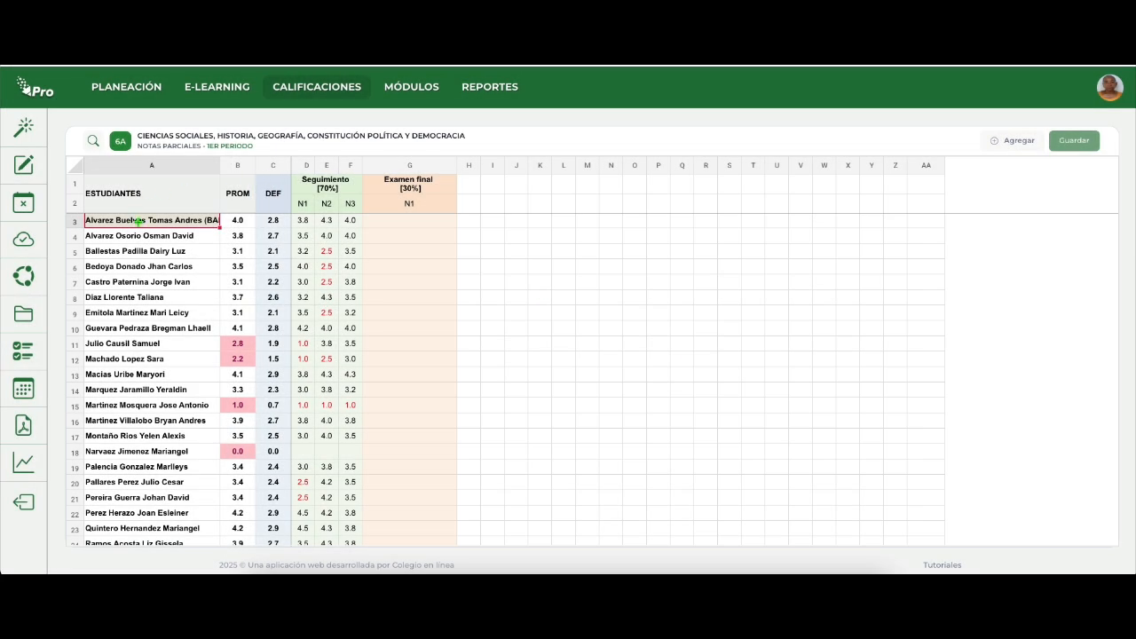